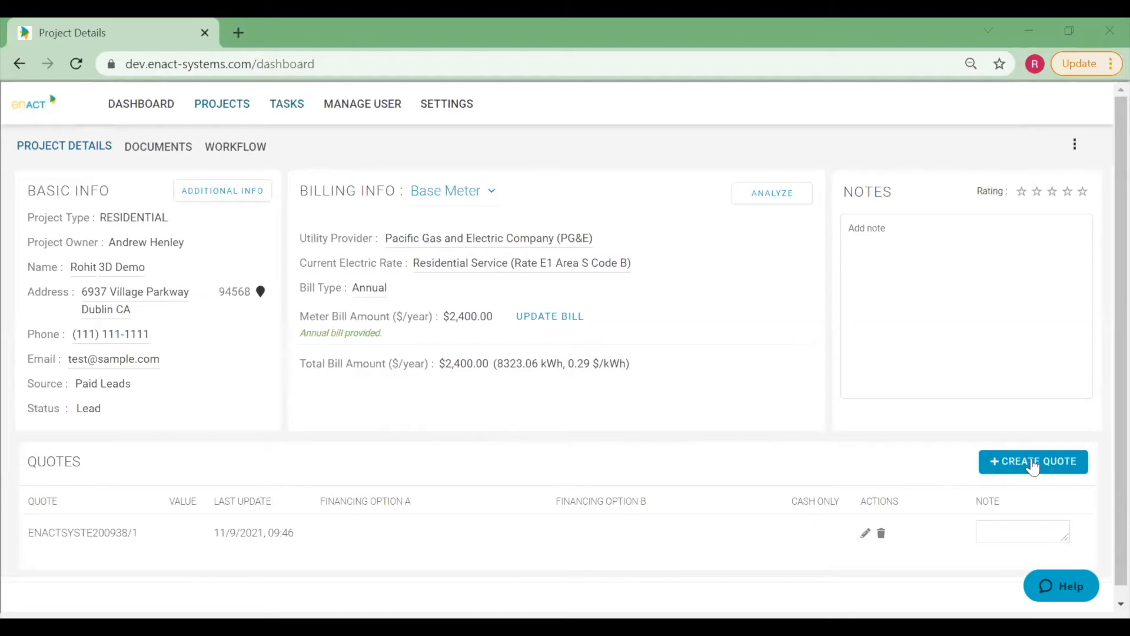
Create a new quote for the project to open its system layout.
click(1033, 462)
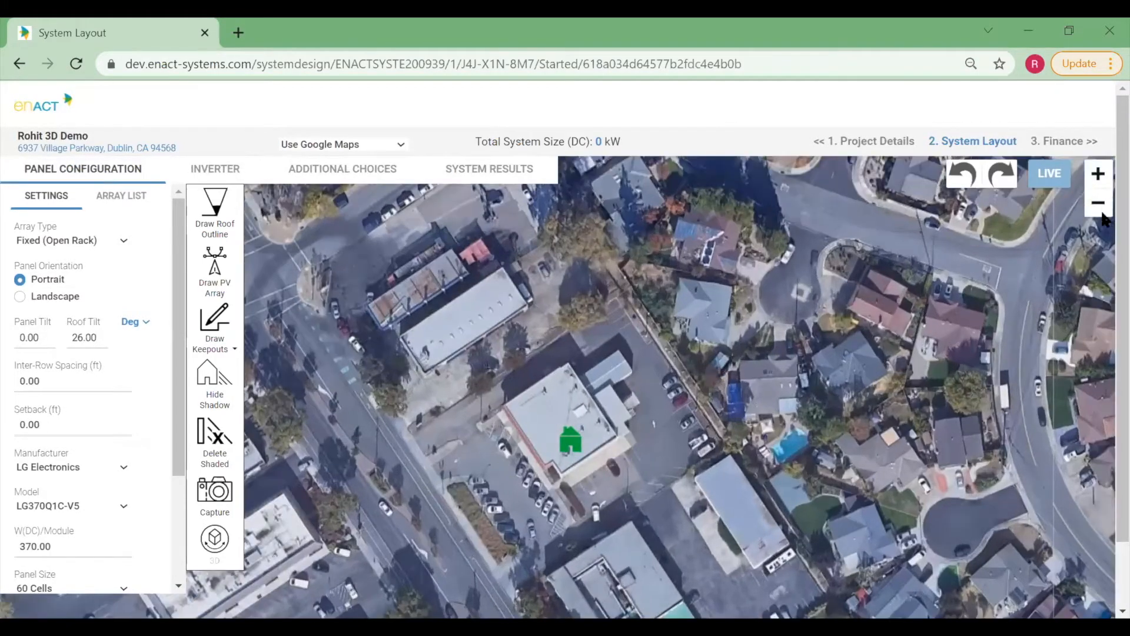
Draw a freeform keepout around the rooftop unit near the roof's centre and set its height to 1 ft.
click(1101, 177)
scroll(797, 334, up, 2)
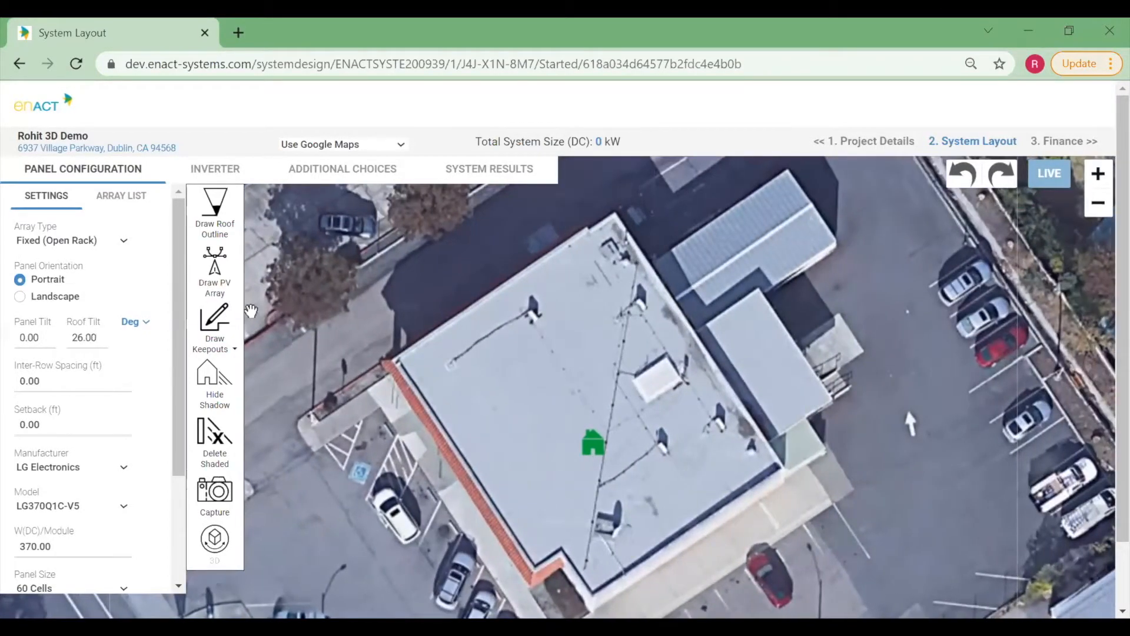
click(218, 340)
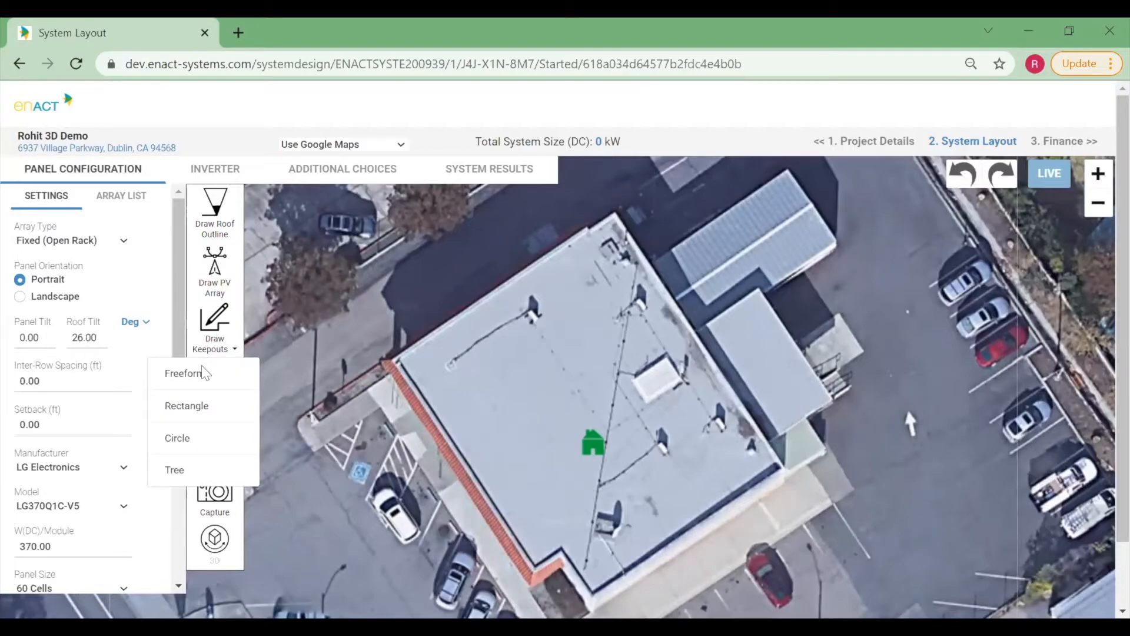
click(184, 373)
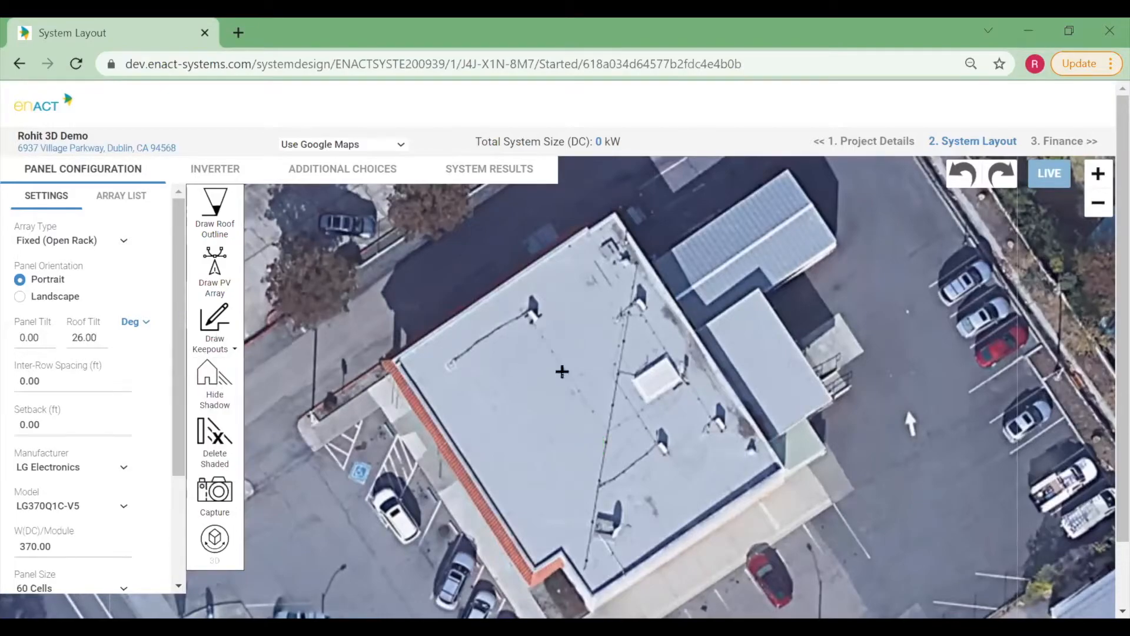
click(628, 381)
click(668, 352)
click(686, 381)
click(647, 410)
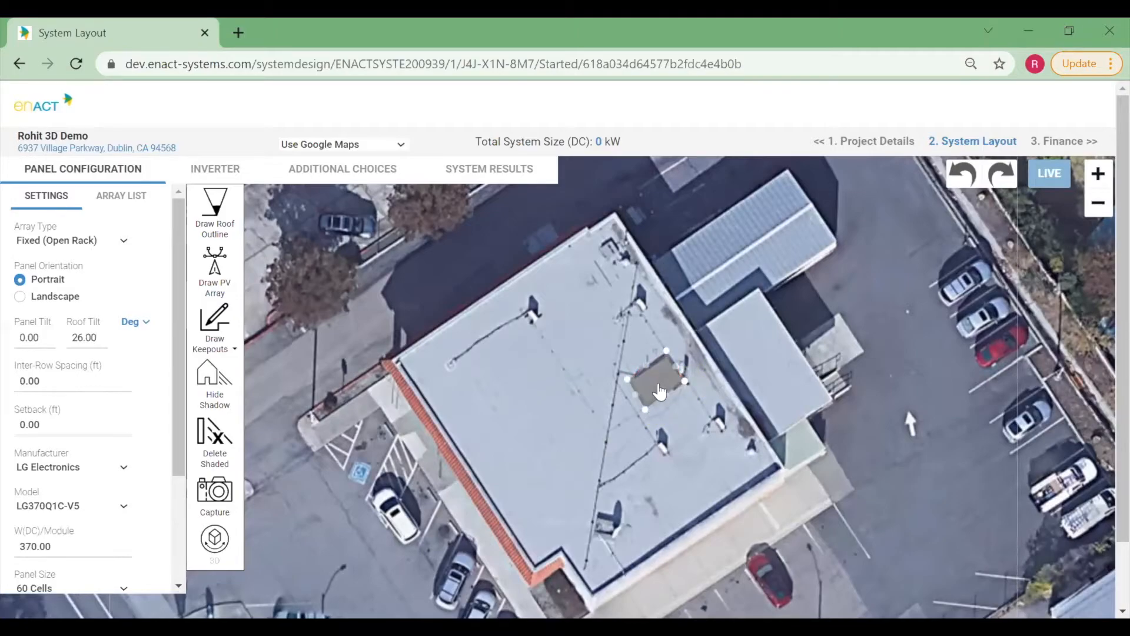
click(660, 390)
double_click(691, 342)
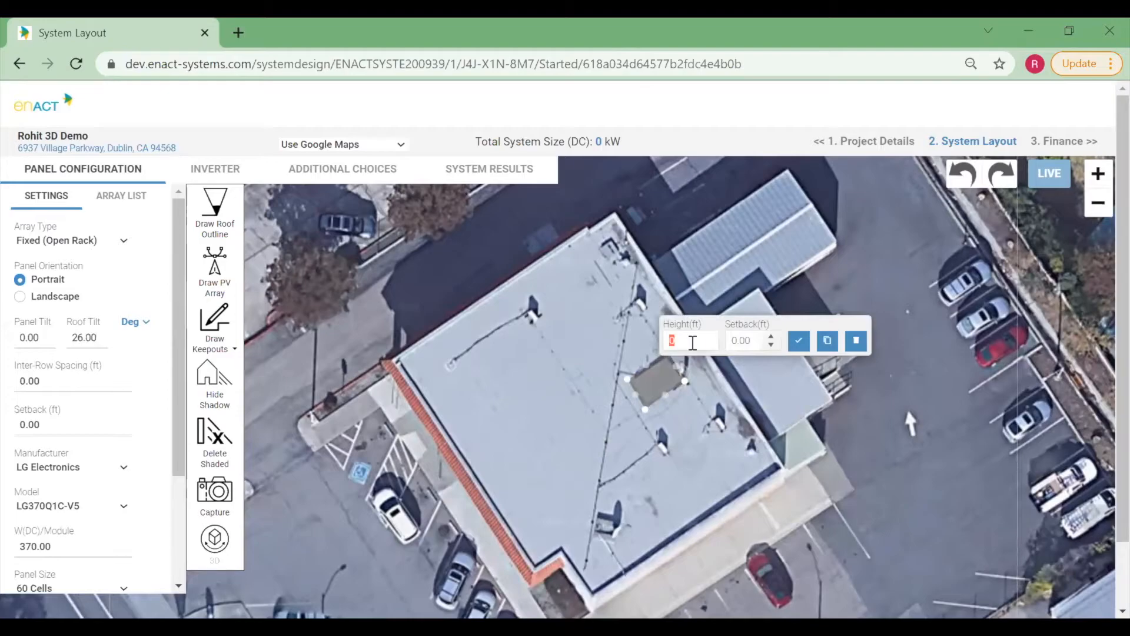
text(1)
click(799, 341)
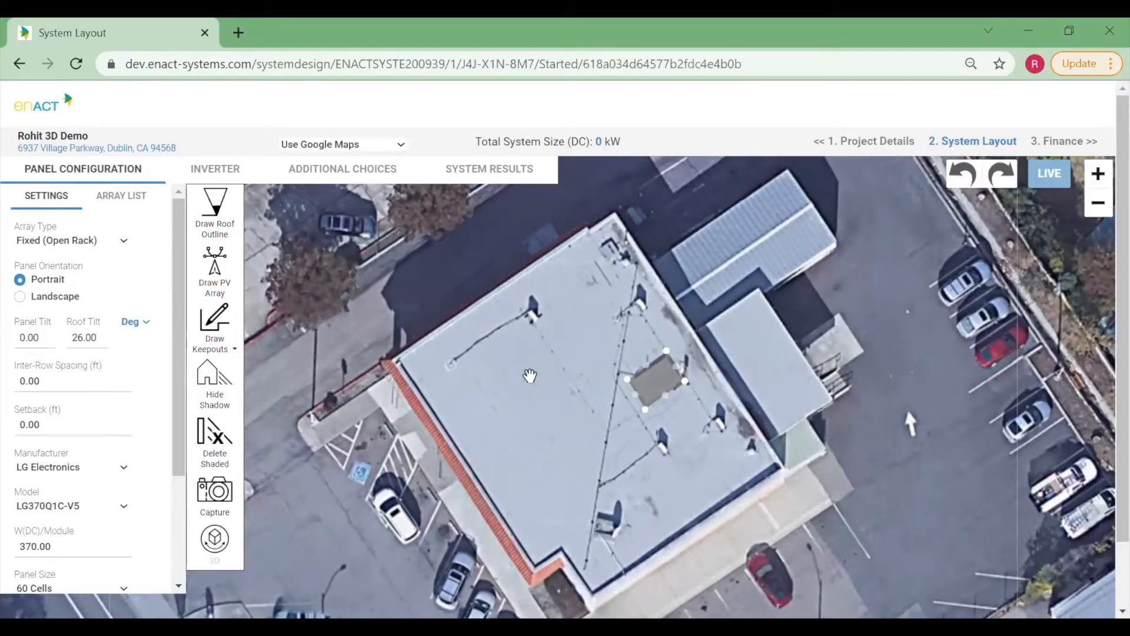
Draw a small freeform keepout around the vent just above the first keepout.
click(213, 344)
click(216, 374)
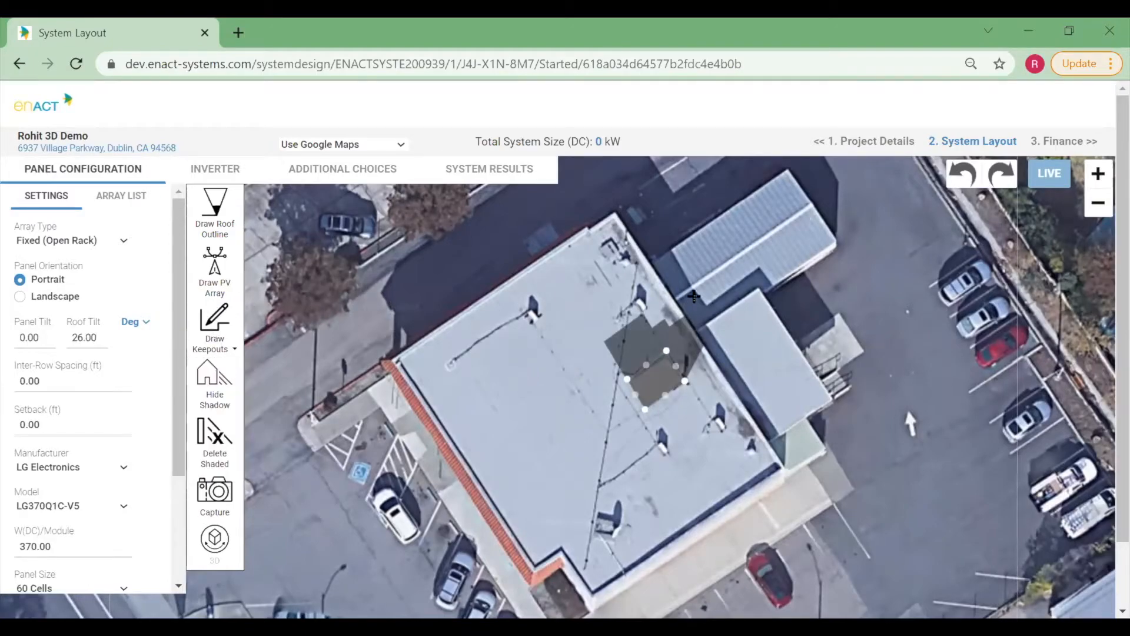
click(631, 300)
click(644, 290)
click(655, 307)
double_click(641, 316)
Draw a small freeform keepout around the vent near the roof's upper-left edge.
click(215, 336)
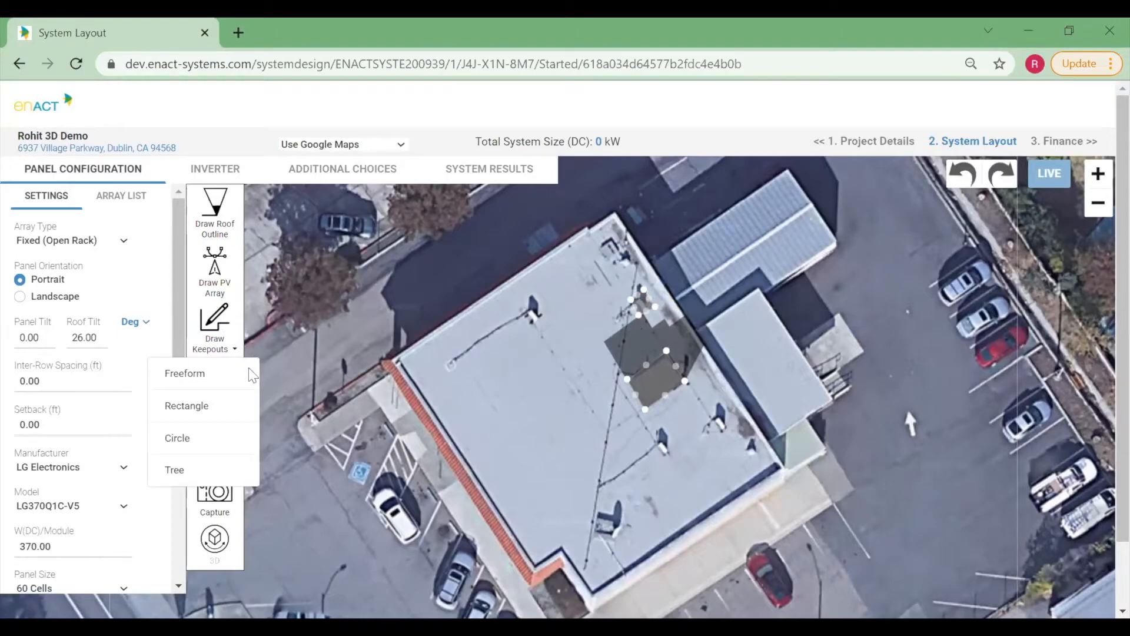
click(203, 374)
click(522, 313)
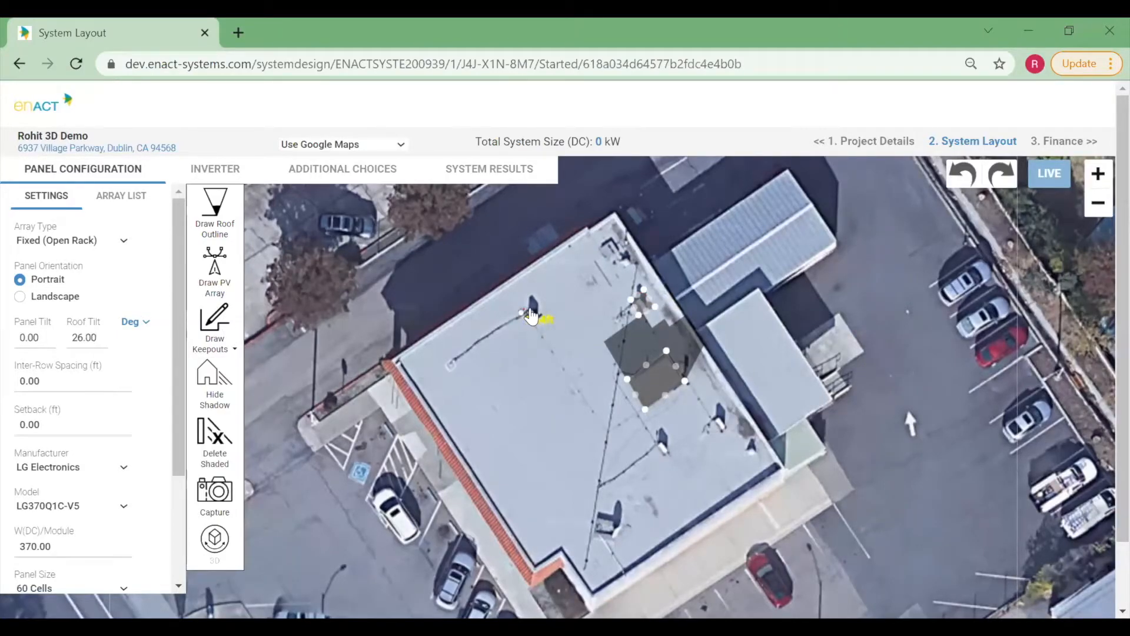
click(545, 316)
double_click(528, 327)
Draw a freeform keepout around the vent near the roof's lower edge and set its height to 3 ft.
click(218, 344)
click(230, 379)
click(583, 526)
click(615, 503)
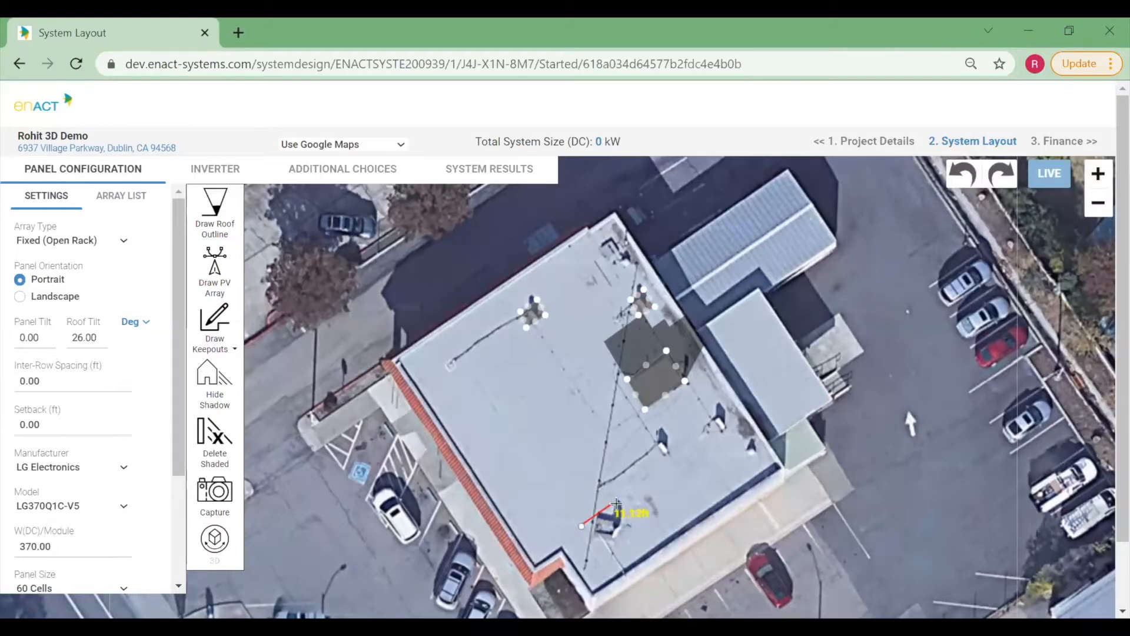
click(632, 529)
double_click(599, 553)
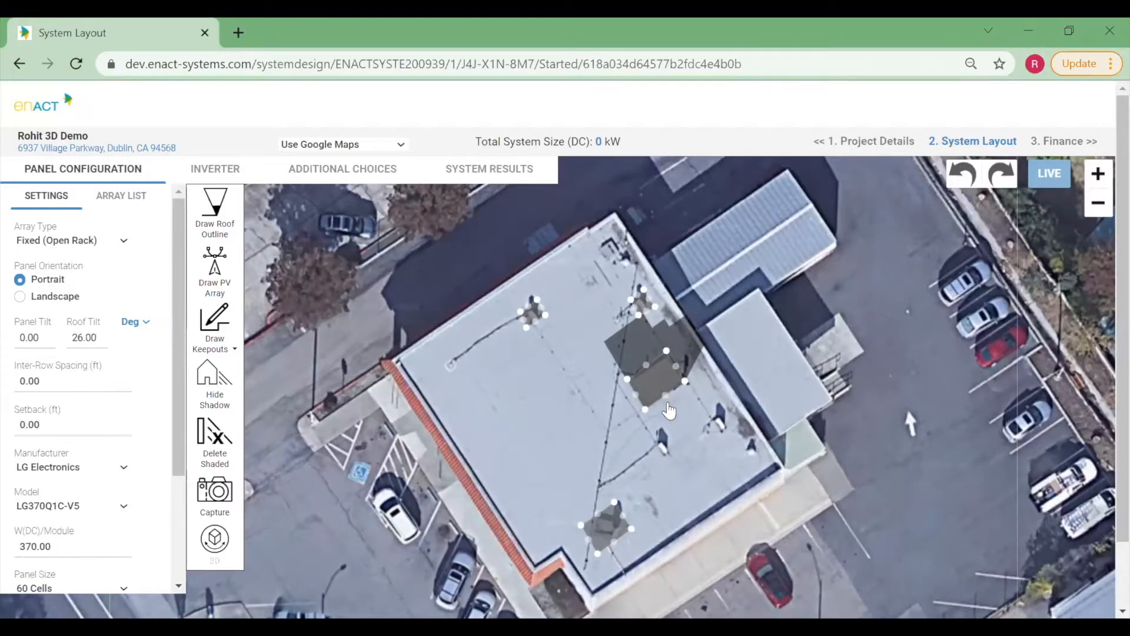
click(609, 531)
click(642, 487)
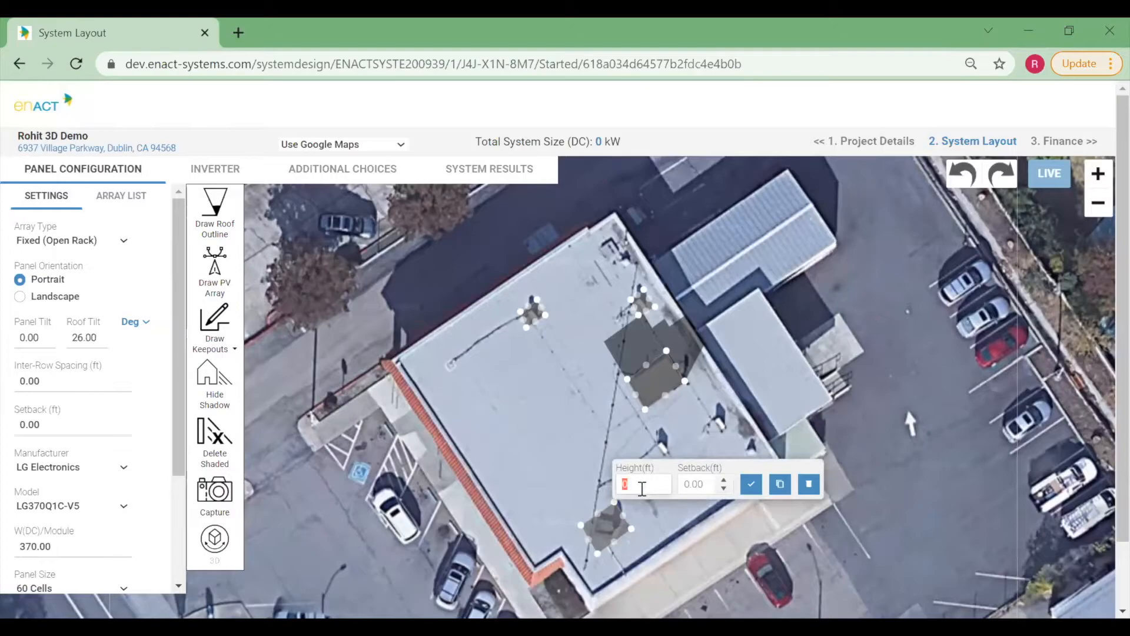
text(3)
click(751, 485)
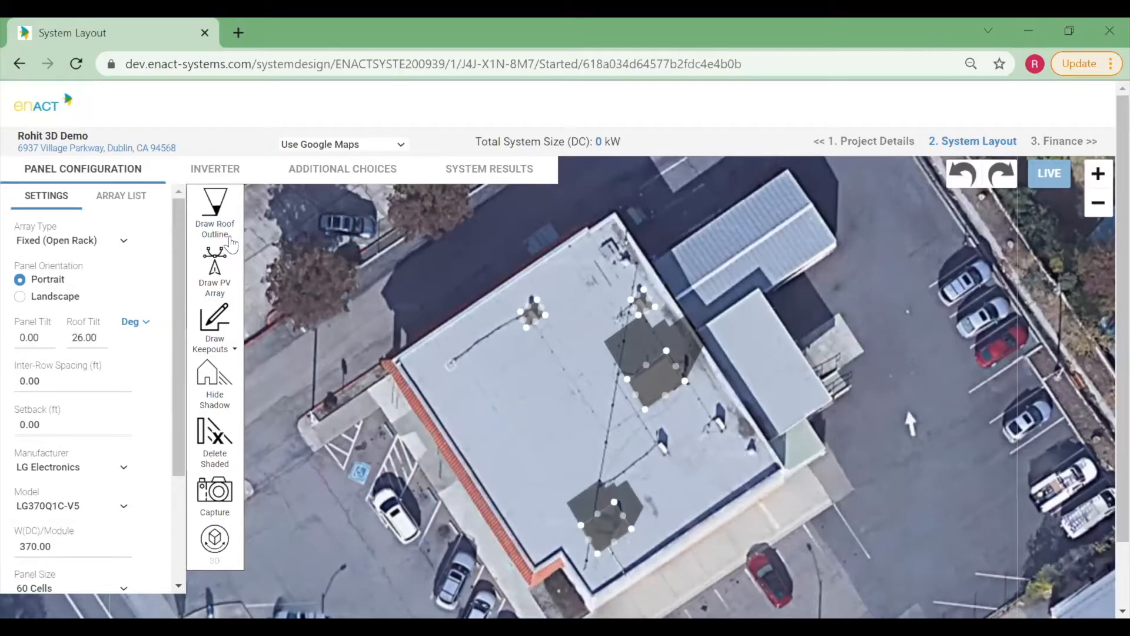
Trace the roof outline around the building's flat roof.
click(397, 361)
click(615, 219)
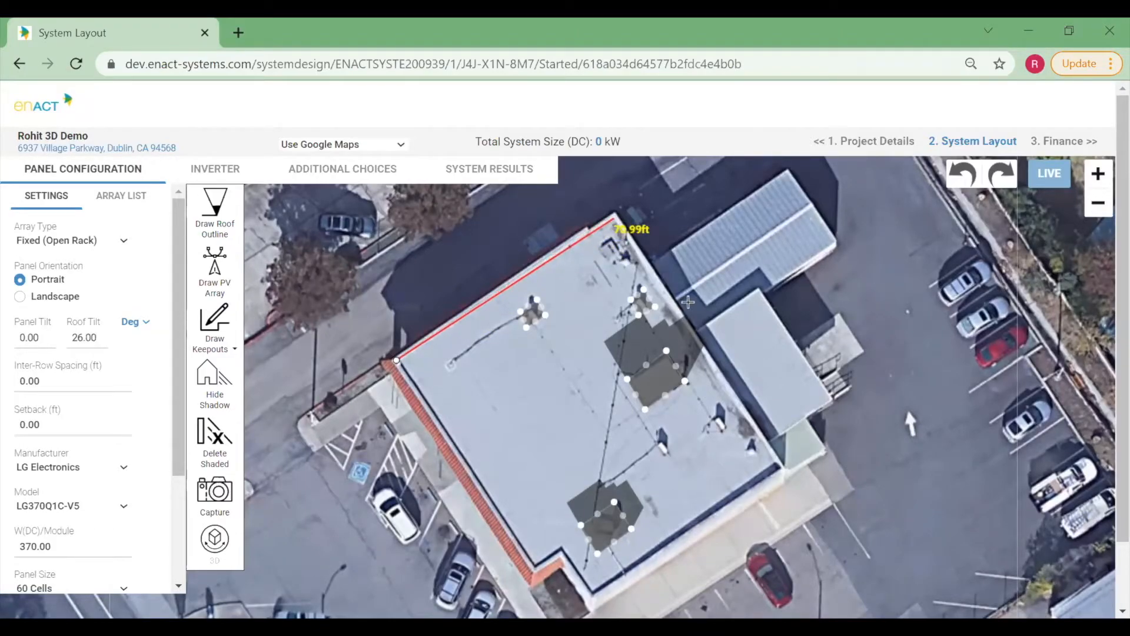
click(784, 465)
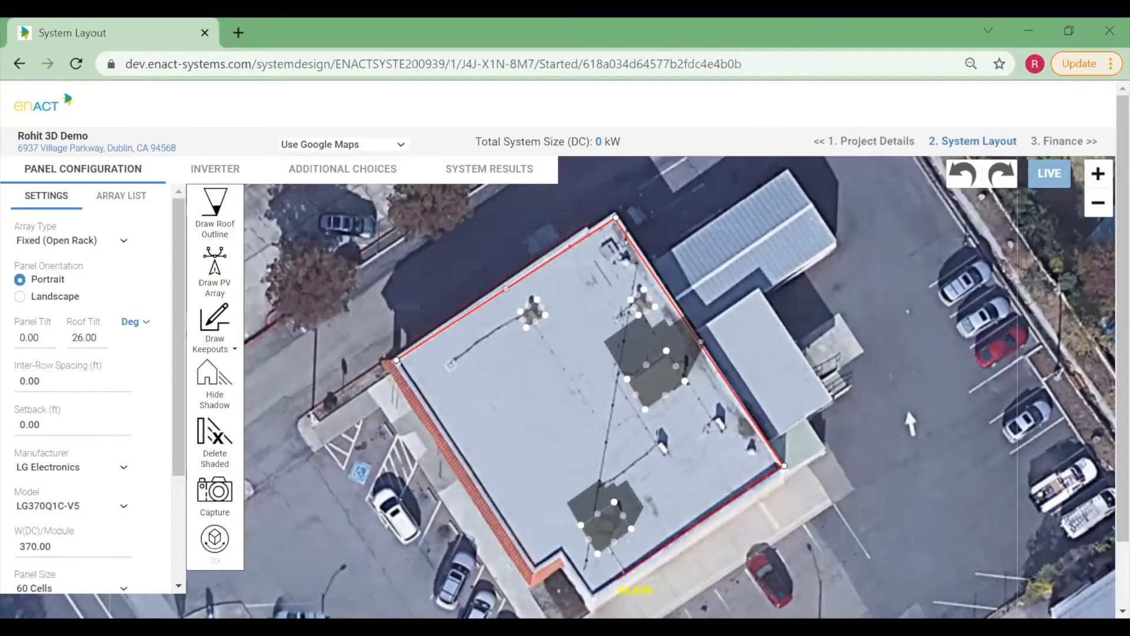
click(591, 596)
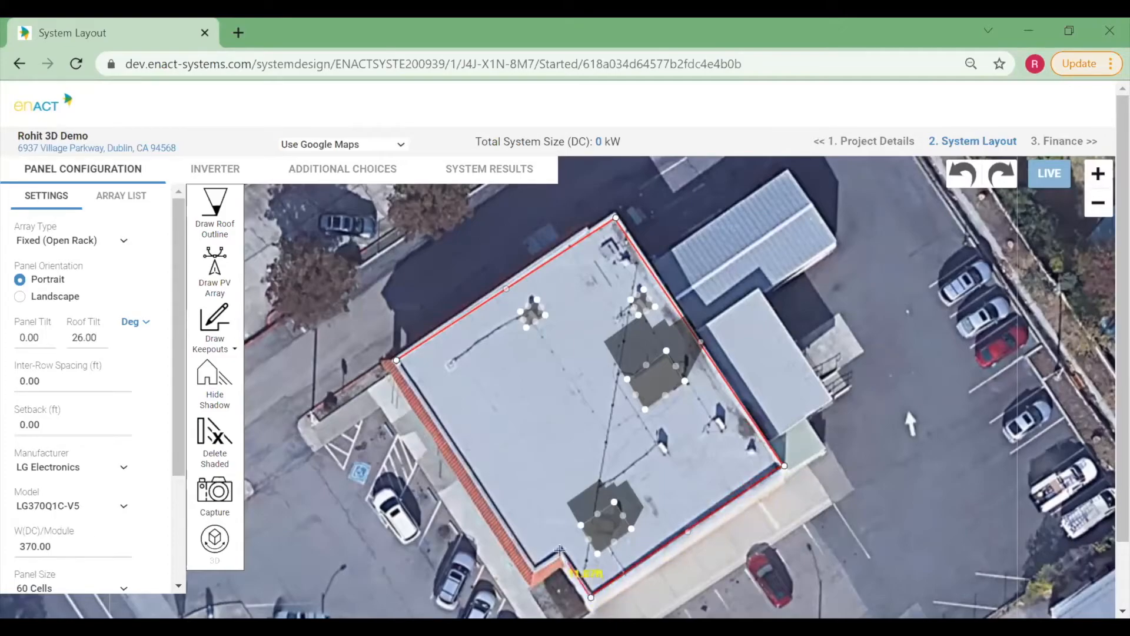
click(560, 549)
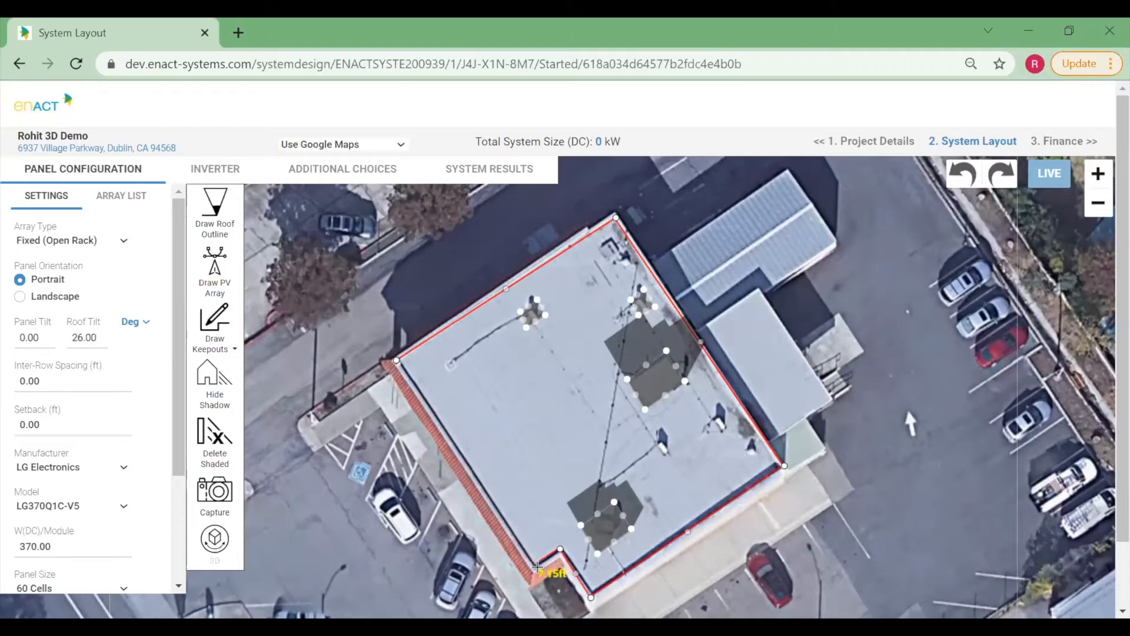
double_click(535, 566)
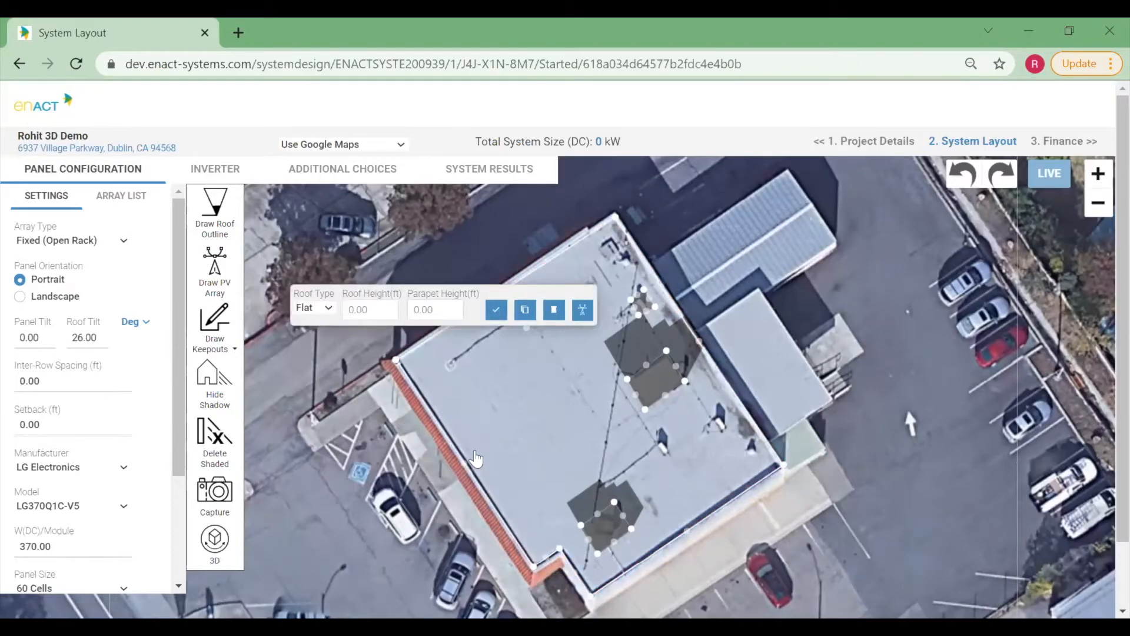
Fill the flat roof with a PV array, using a roof height of 15 ft and parapet height of 5 ft.
click(320, 309)
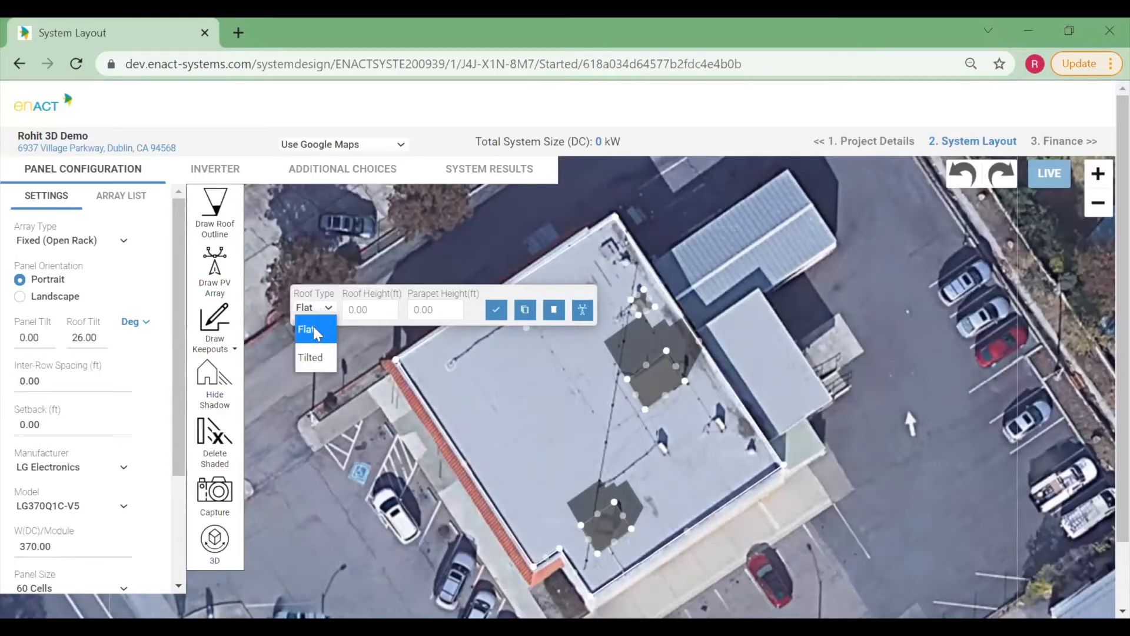
click(373, 307)
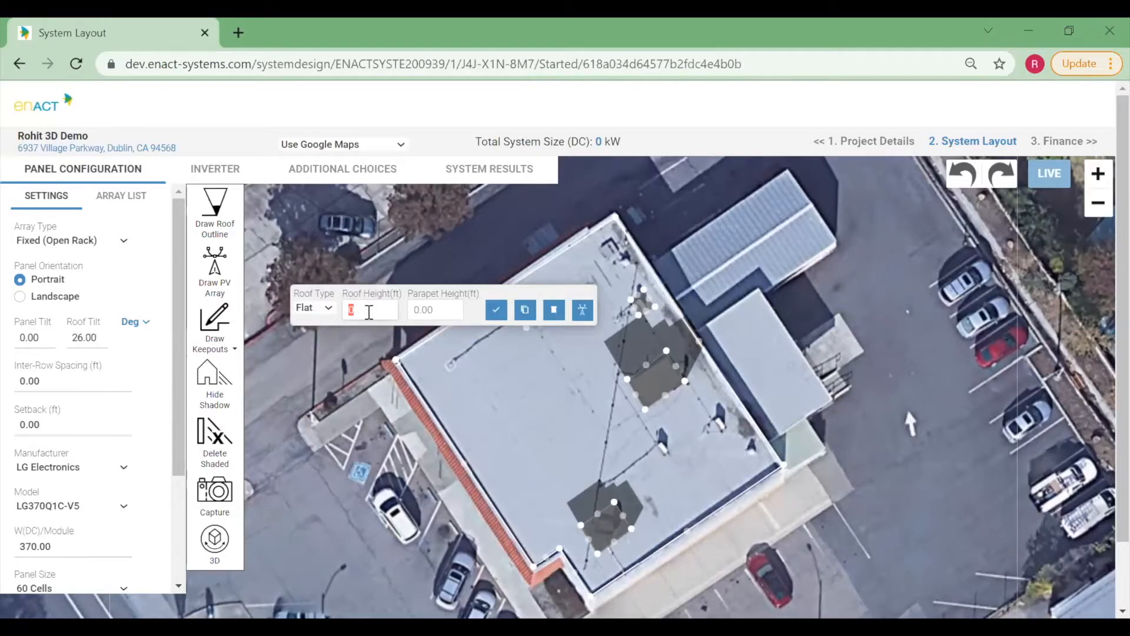
text(15)
click(427, 311)
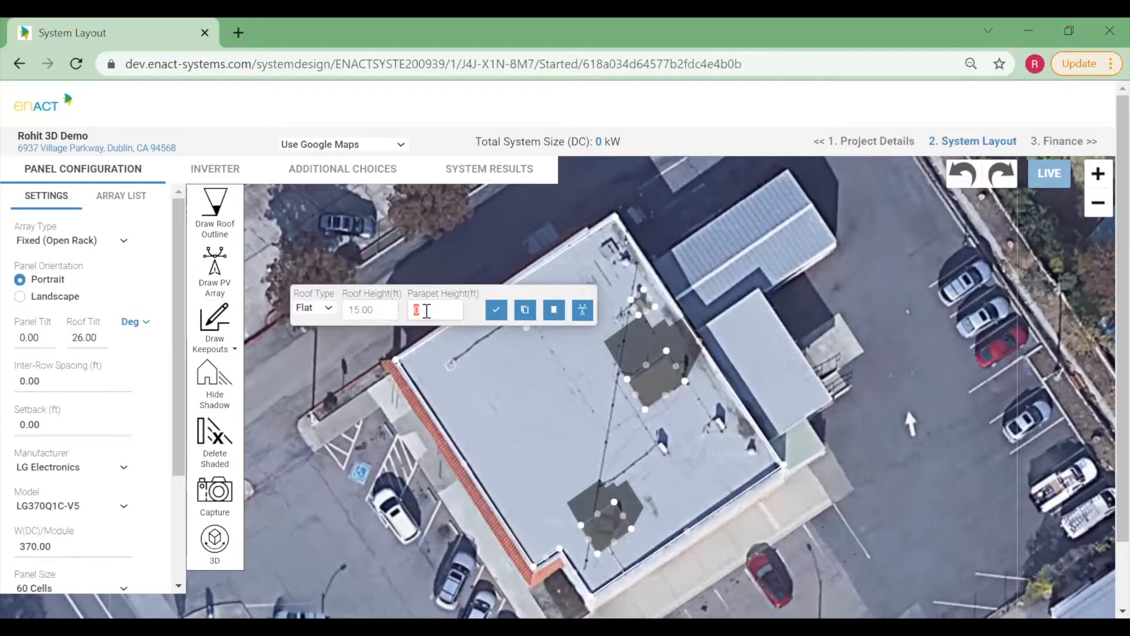
text(5)
click(468, 293)
click(582, 319)
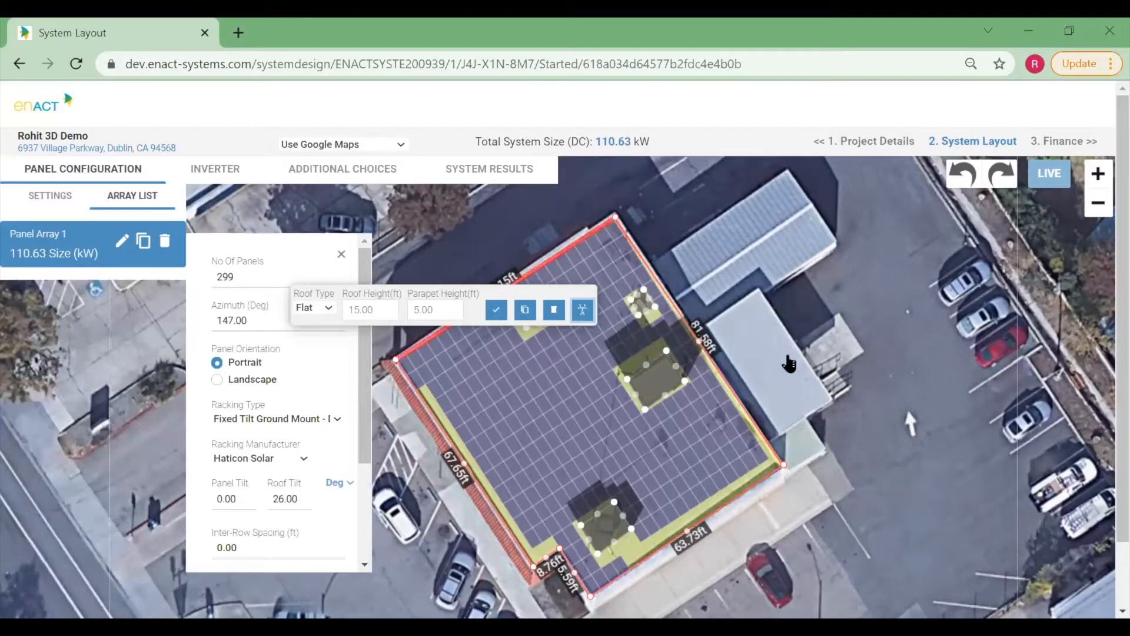
click(498, 316)
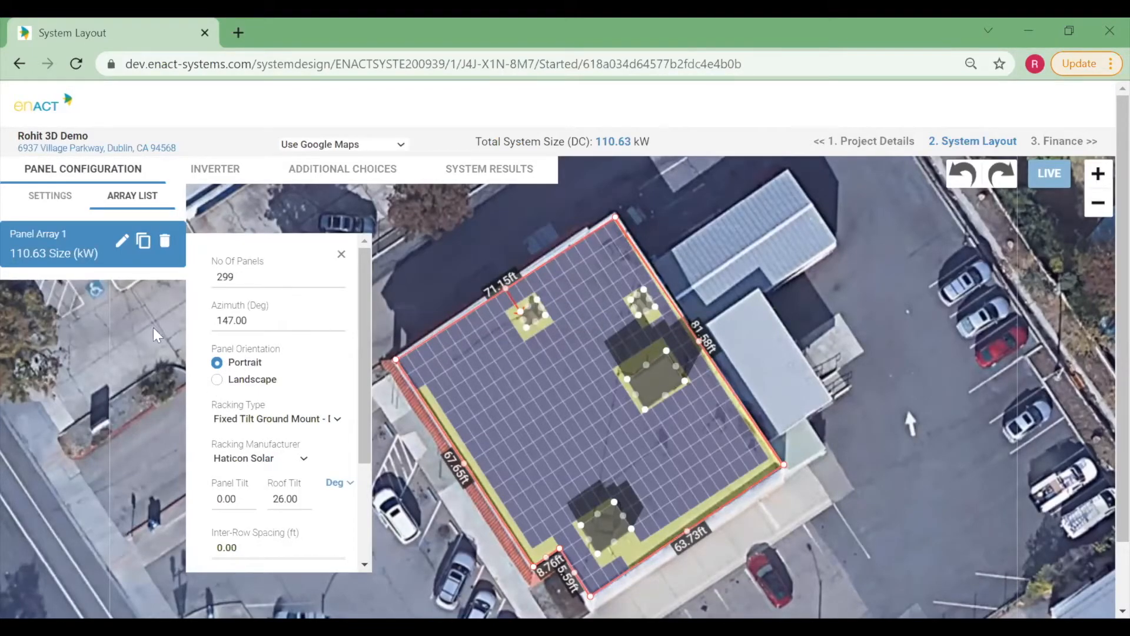
Set the panel array's azimuth to 180°.
click(246, 323)
text(180)
key(Return)
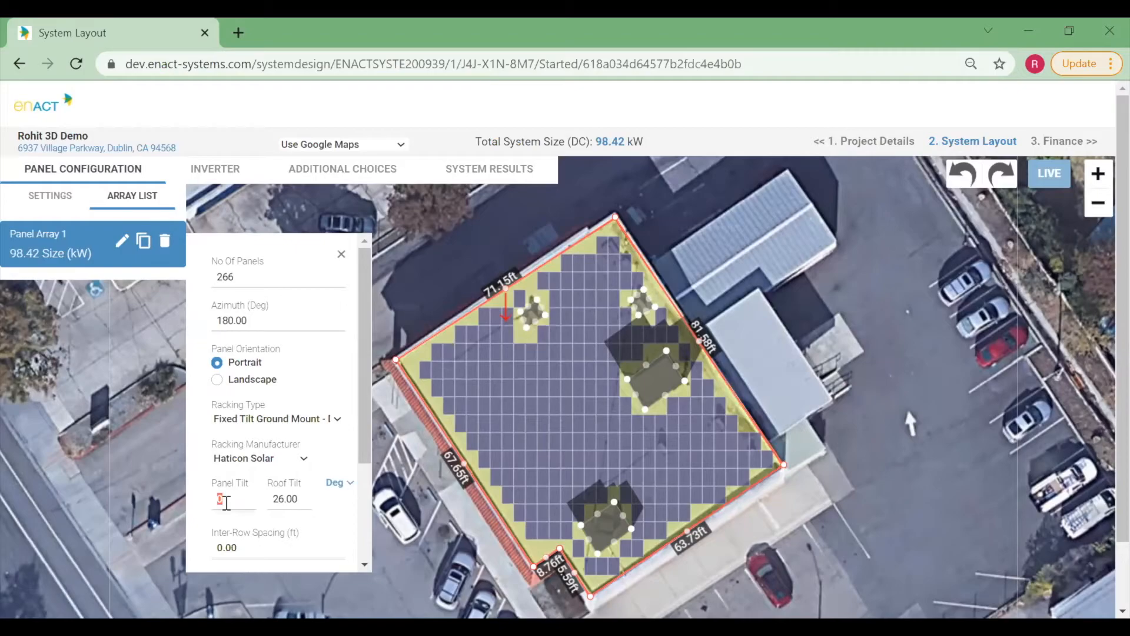
Set the array's panel tilt to 15° and roof tilt to 0°.
text(5)
click(223, 539)
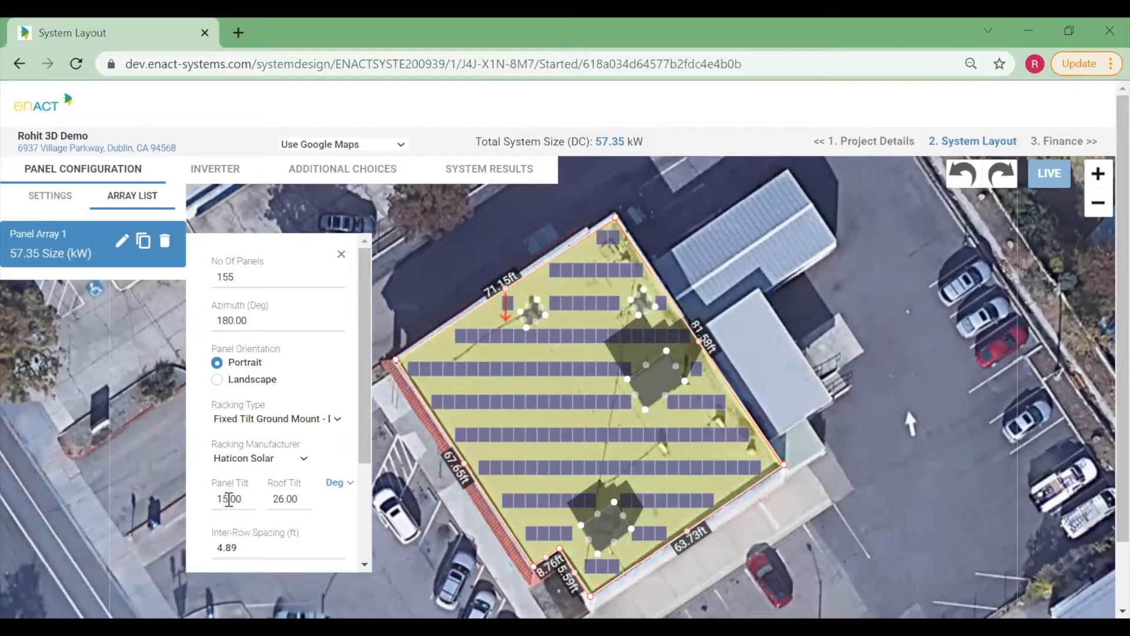
double_click(284, 499)
text(0)
click(206, 503)
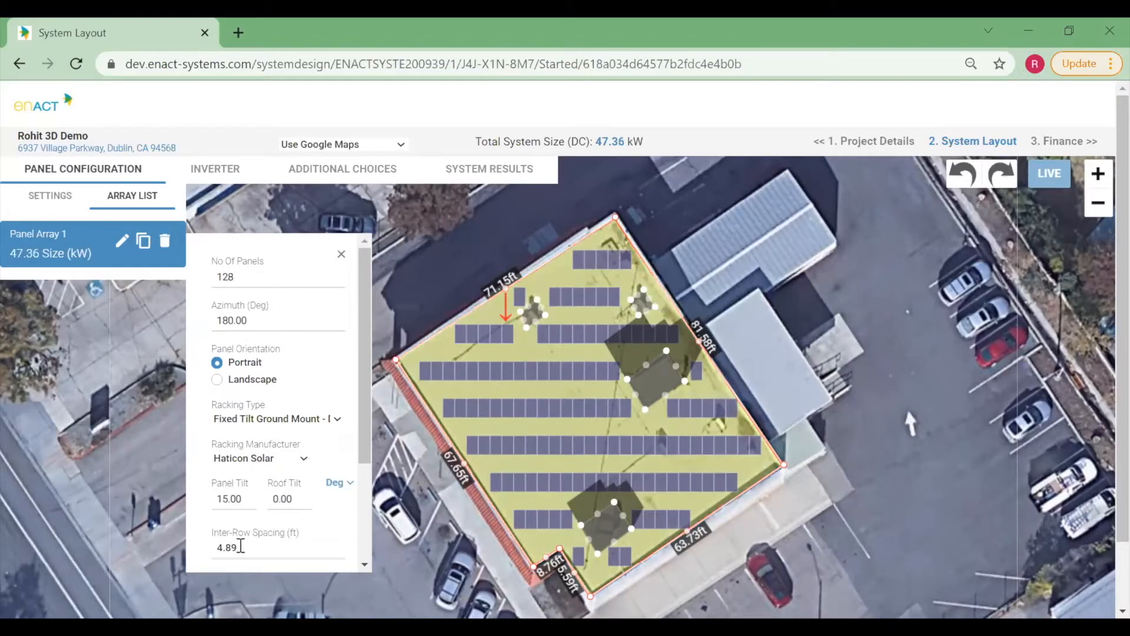
Set the array's inter-row spacing to 5 ft.
drag(217, 547, 309, 551)
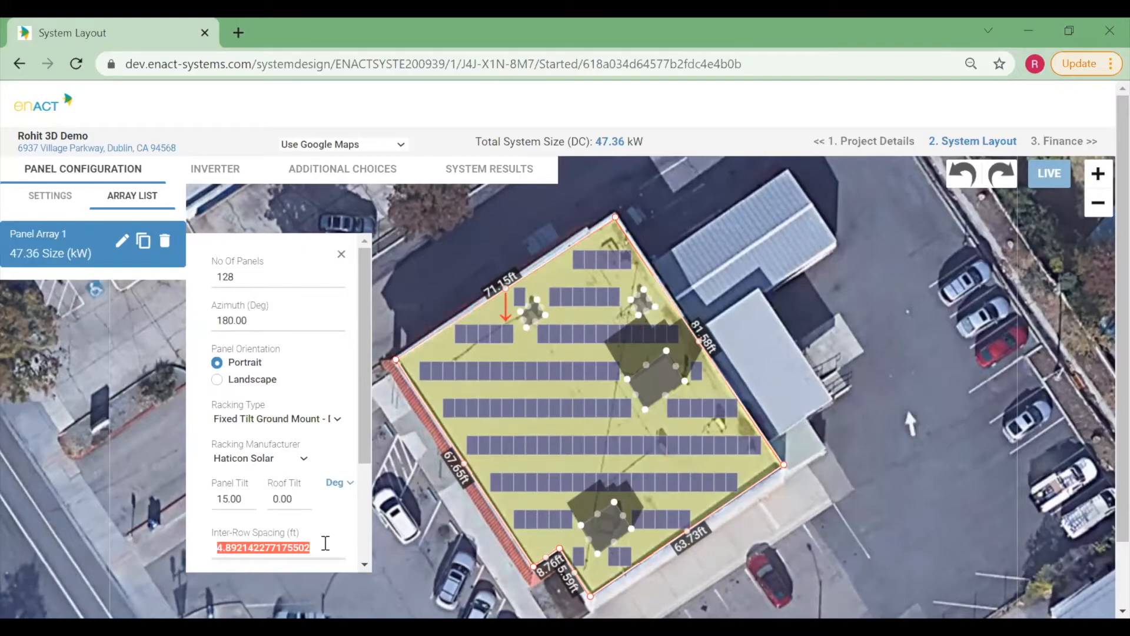
text(4)
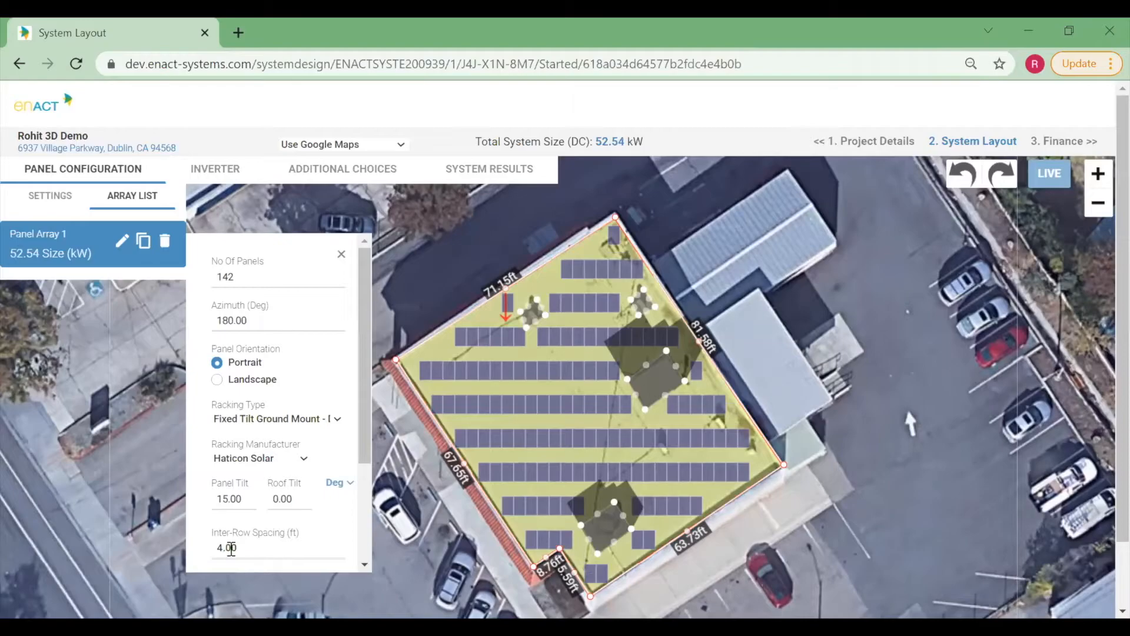
text(5)
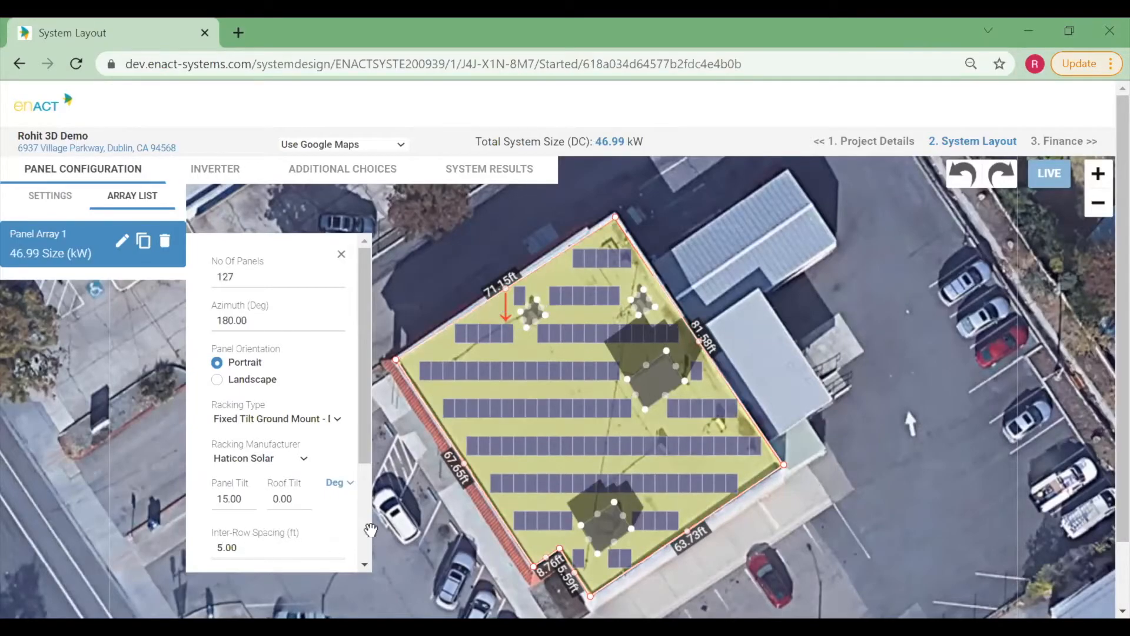
Delete the shaded panels from the array.
click(43, 200)
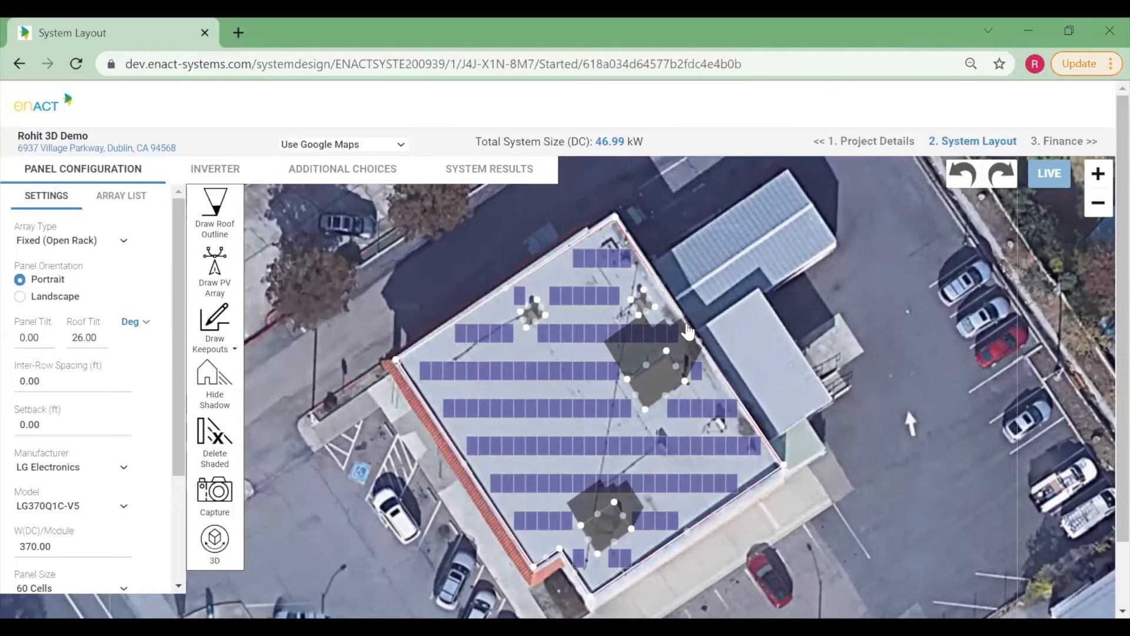
click(214, 456)
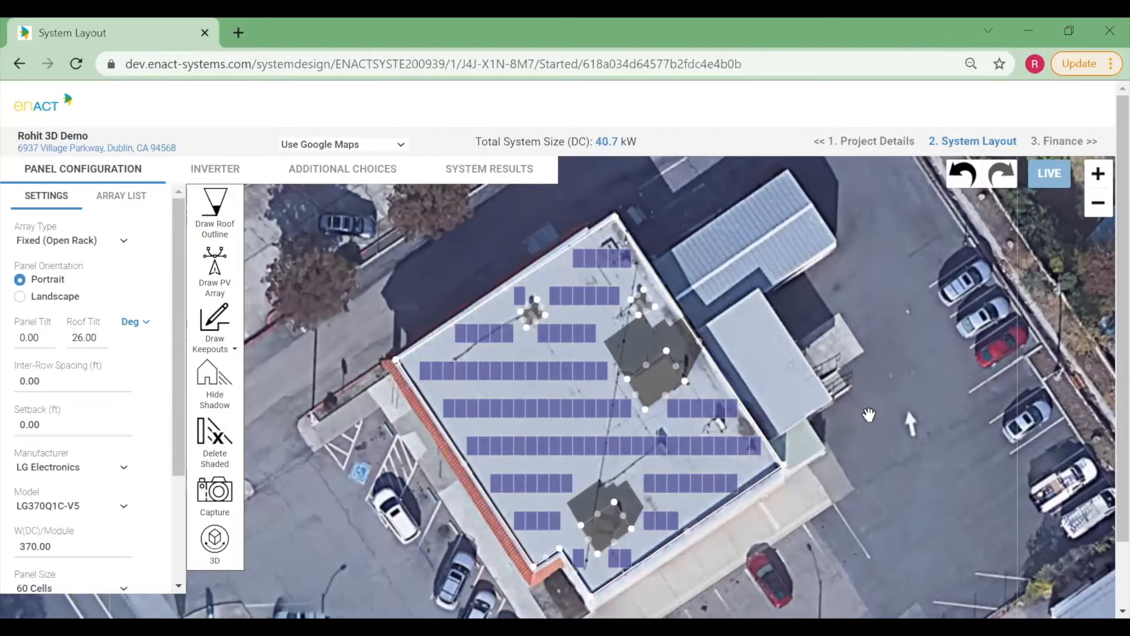
Add a tree keepout with an 8 ft radius and place it beside the building's southern corner.
drag(869, 420, 865, 389)
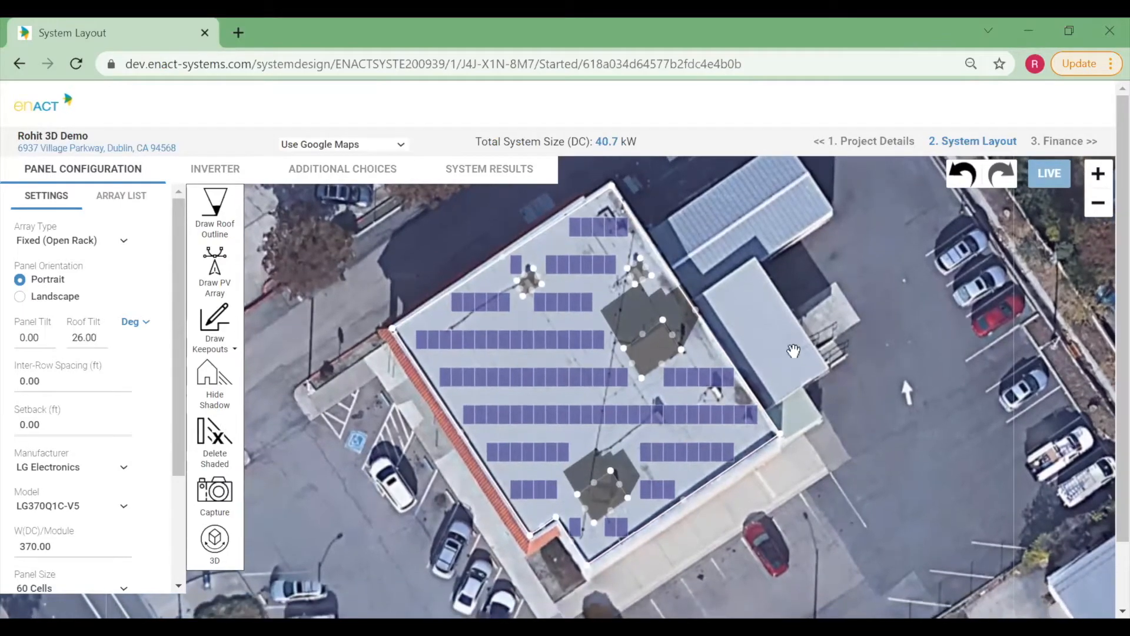
click(221, 344)
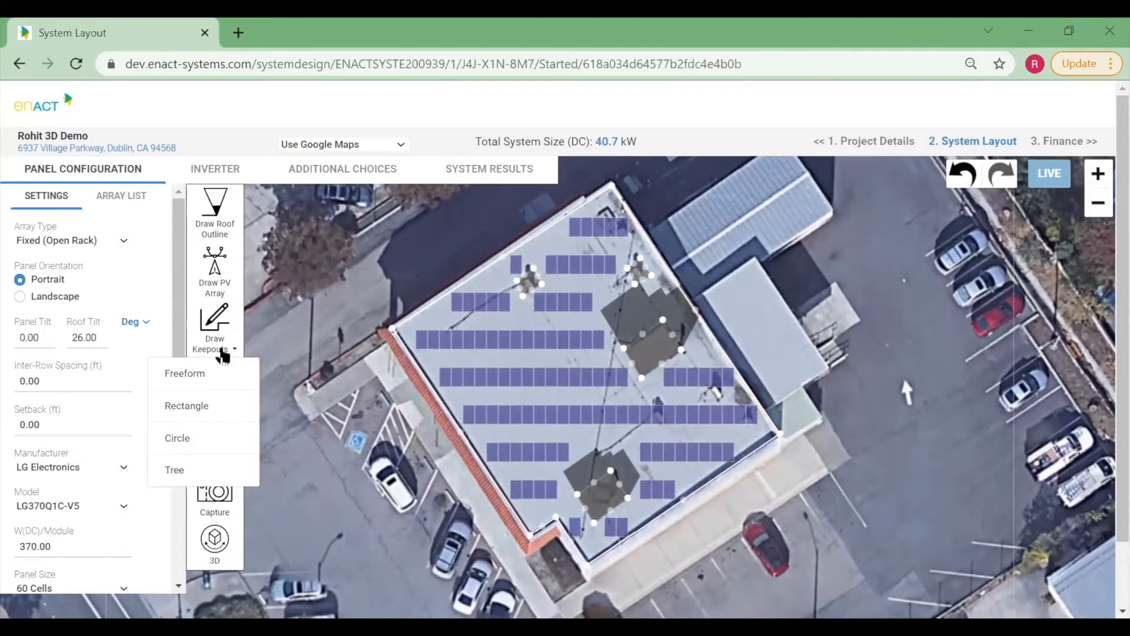
click(186, 471)
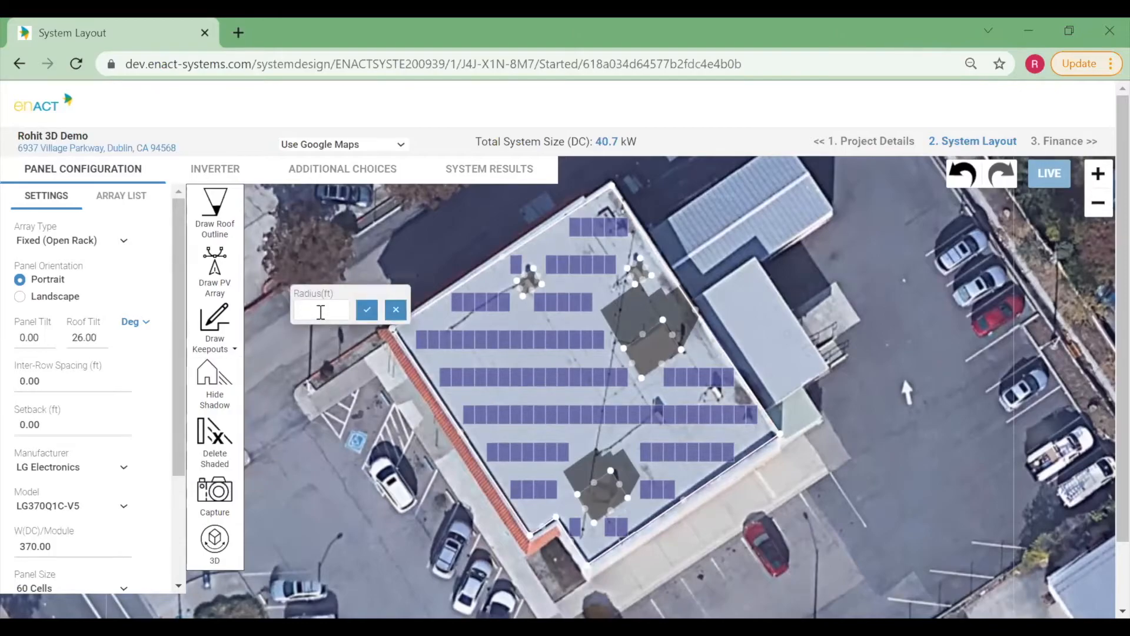
text(8)
click(368, 310)
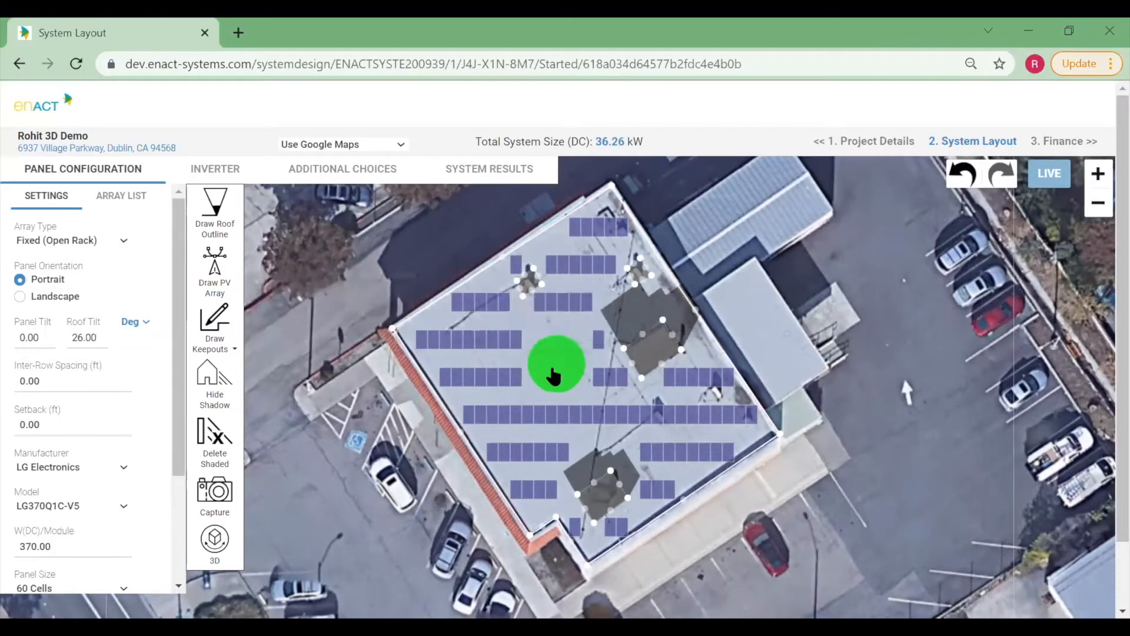
drag(554, 444, 547, 591)
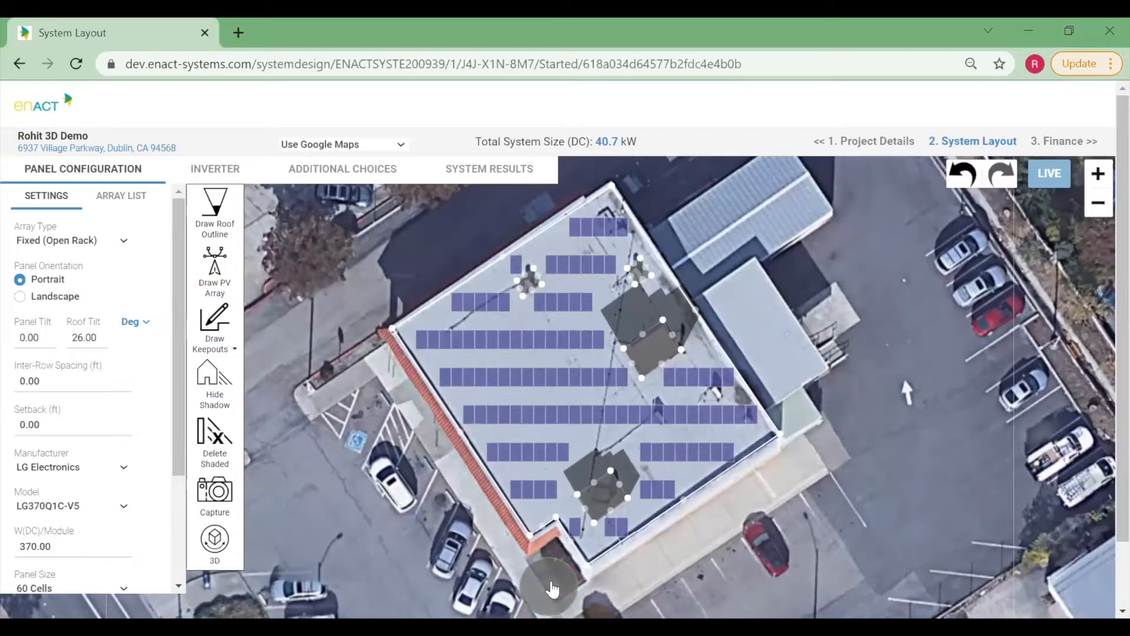
Set the tree keepout's height to 25 ft.
double_click(556, 538)
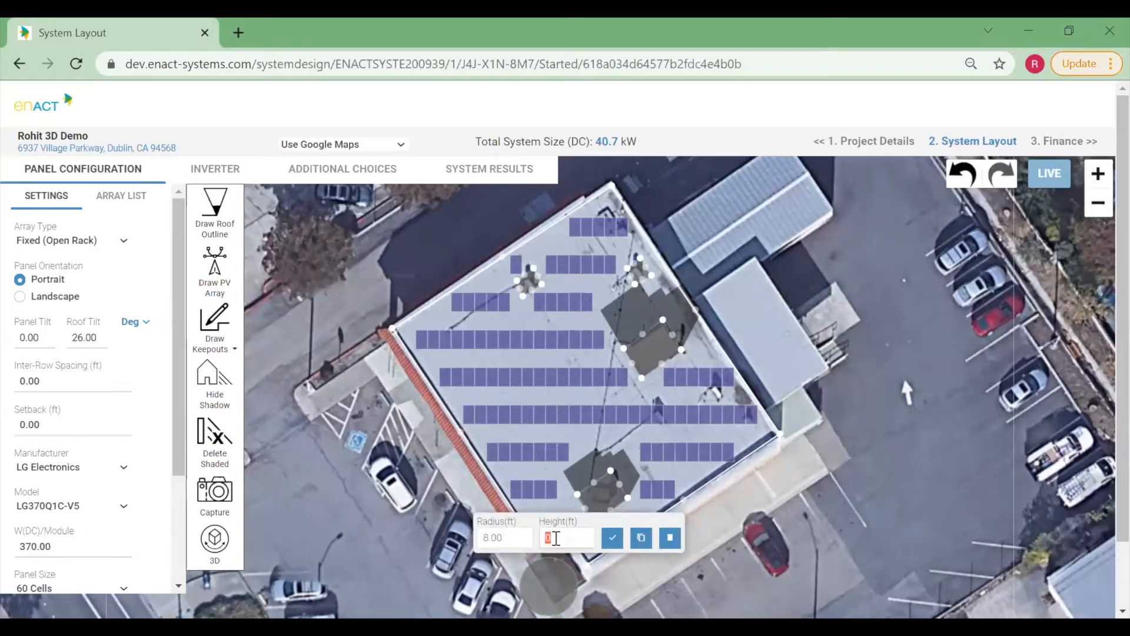
text(25)
click(614, 546)
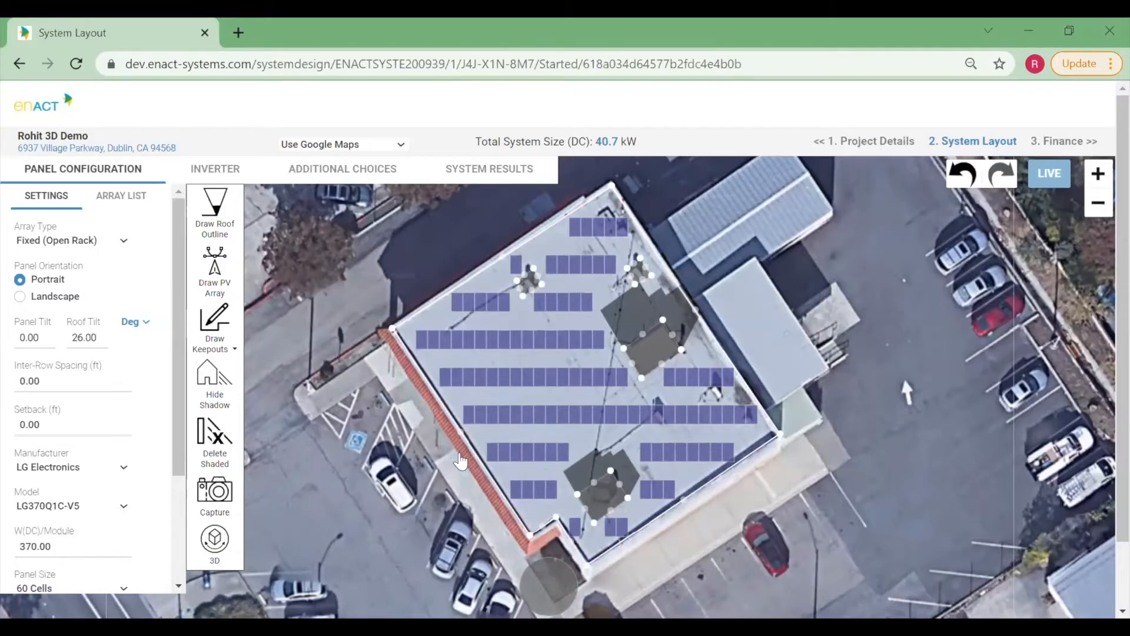
Inspect the roof layout and tree from several angles in the 3D view, then return to 2D.
click(207, 539)
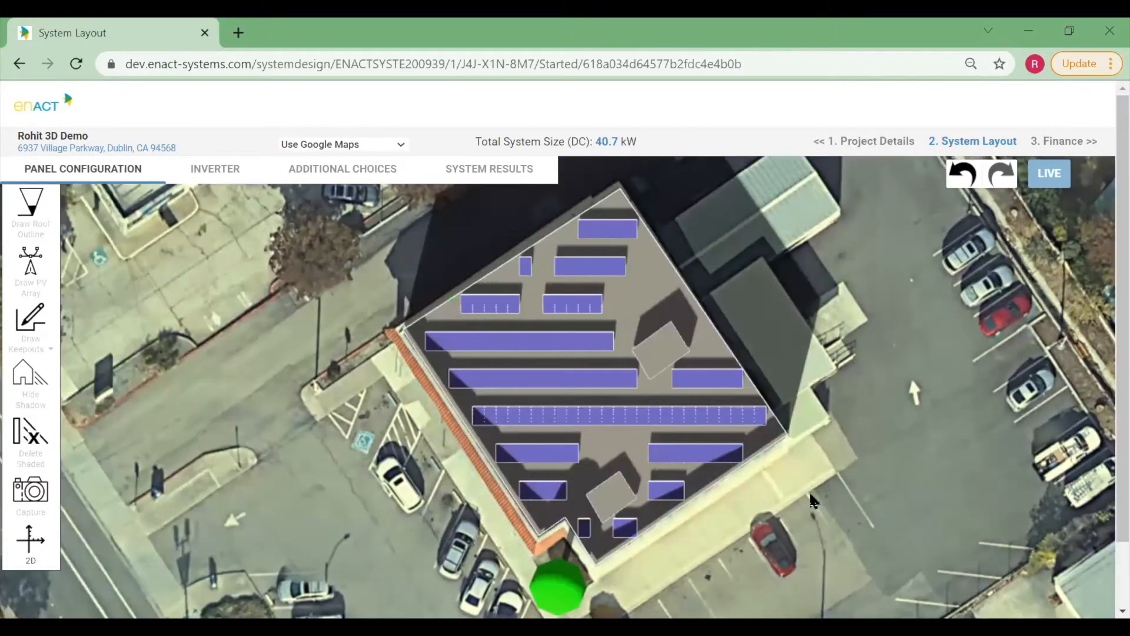
drag(811, 473, 549, 461)
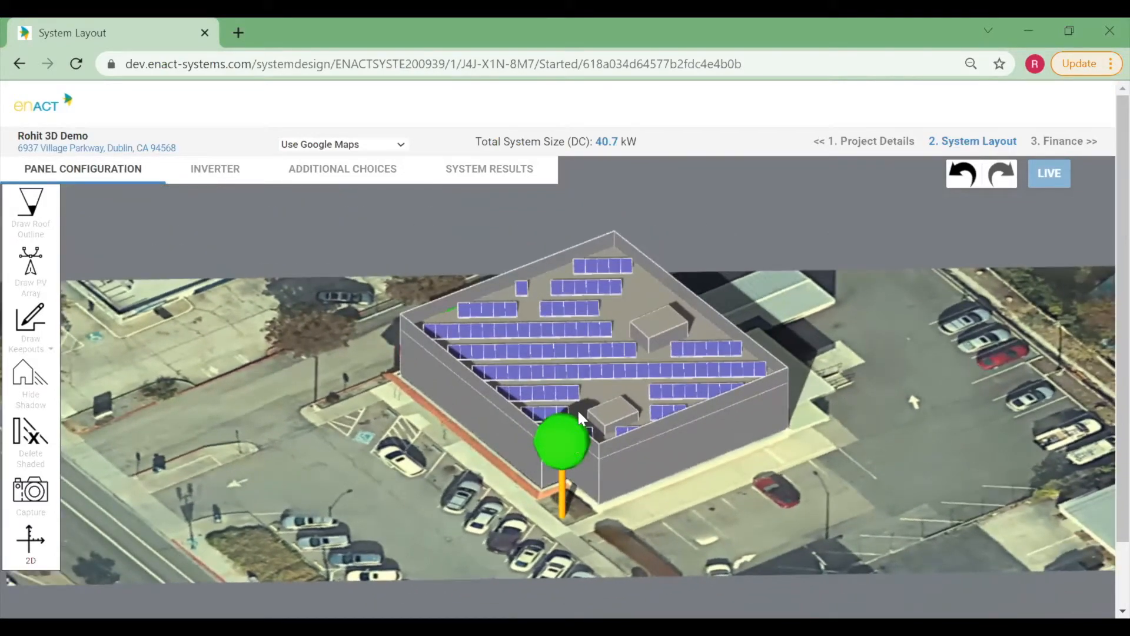
drag(615, 504, 488, 391)
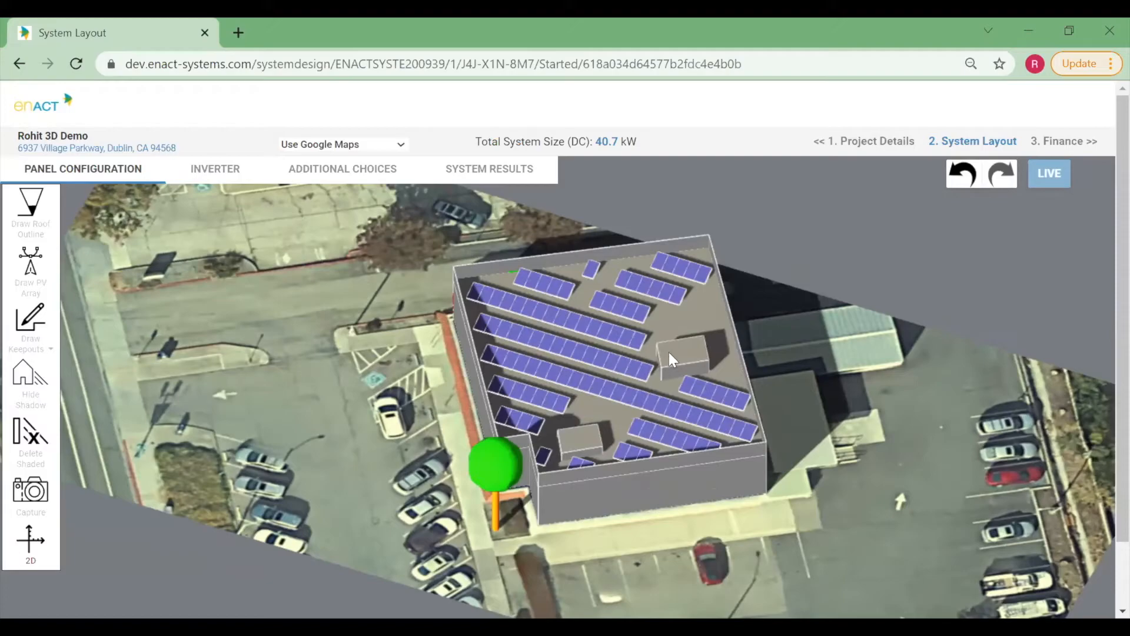
drag(741, 428, 738, 354)
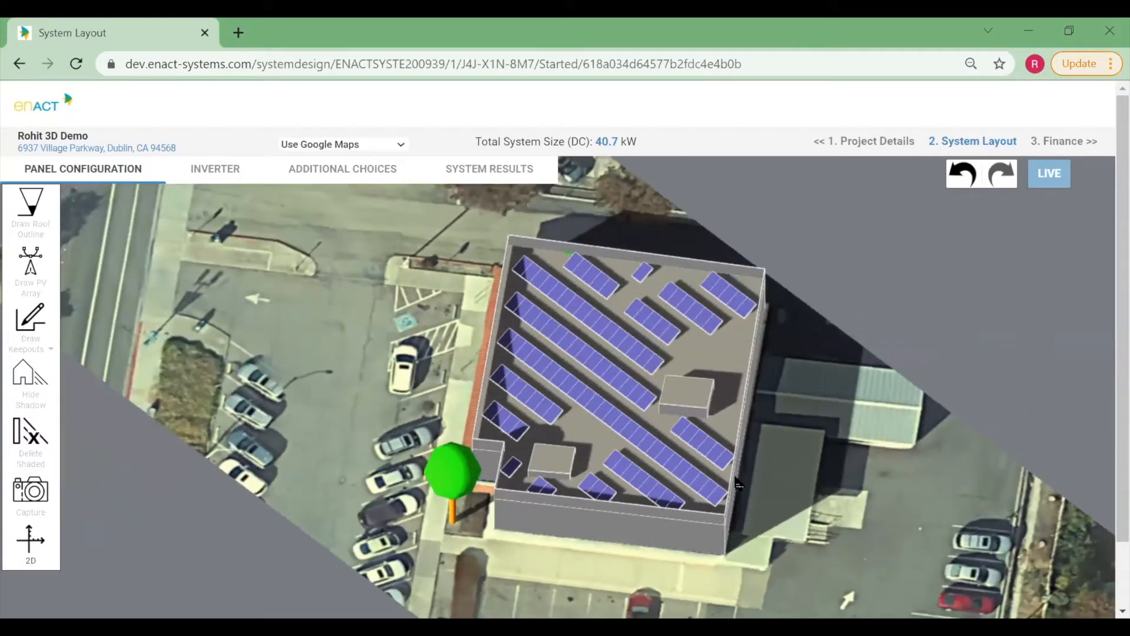
drag(715, 451, 677, 393)
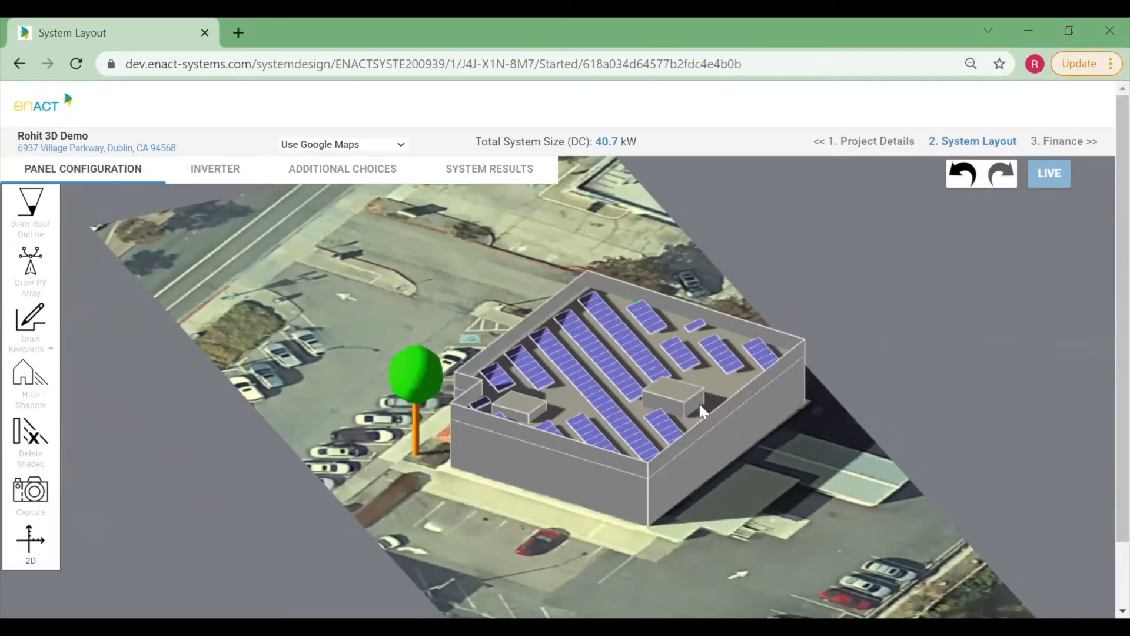
drag(734, 462, 704, 436)
mouse_move(659, 469)
mouse_down()
mouse_move(645, 465)
mouse_move(662, 469)
mouse_up()
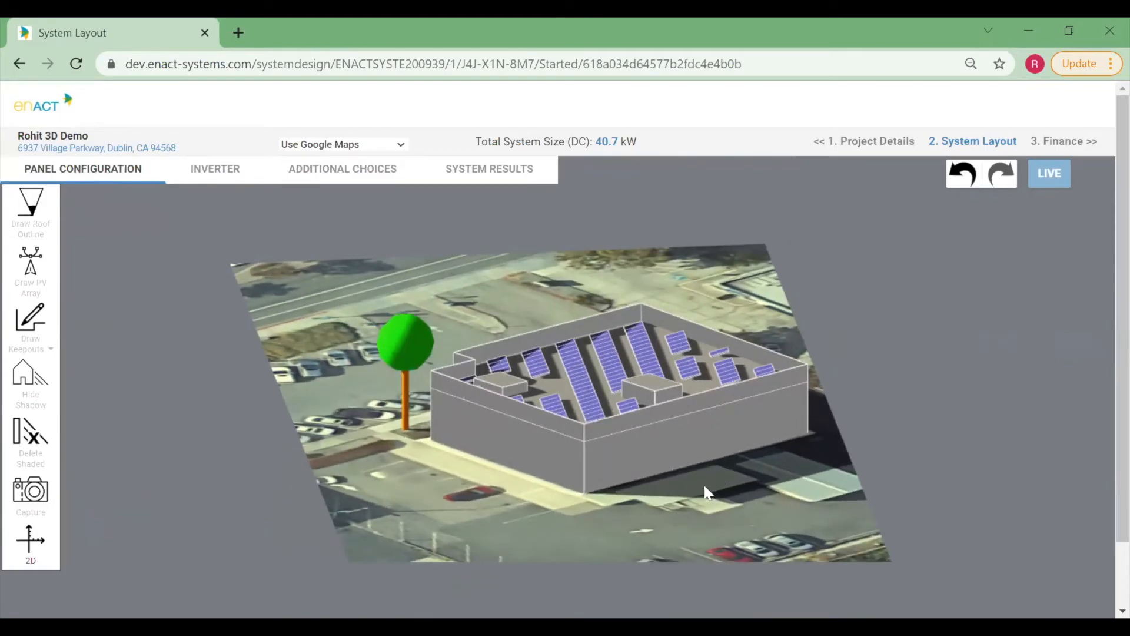
scroll(718, 505, up, 2)
drag(755, 495, 655, 537)
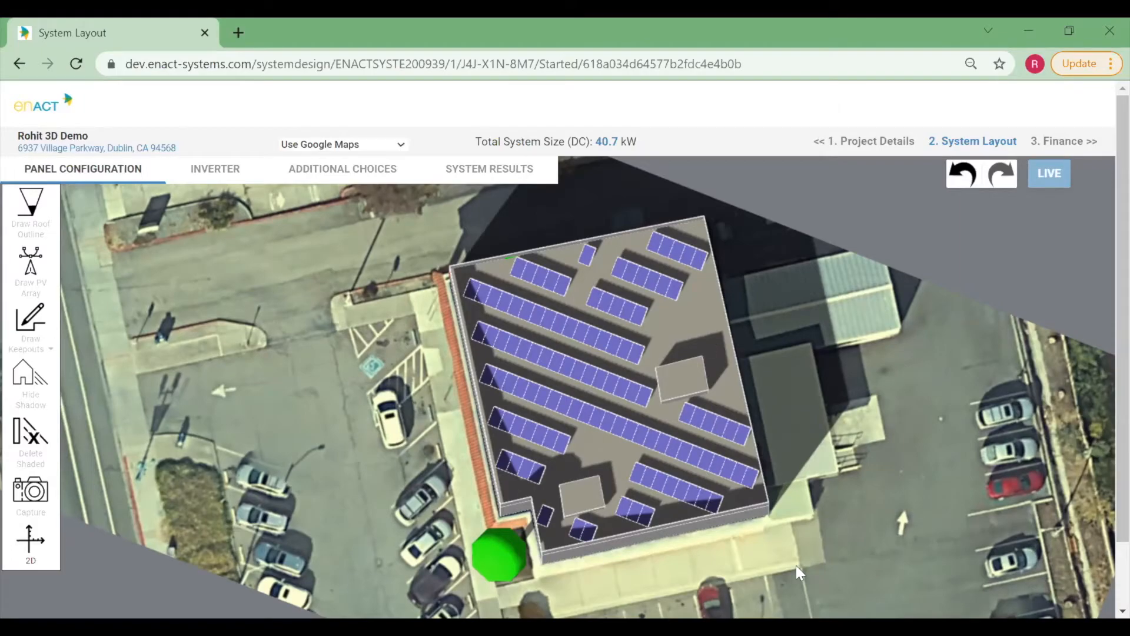
drag(782, 549, 710, 478)
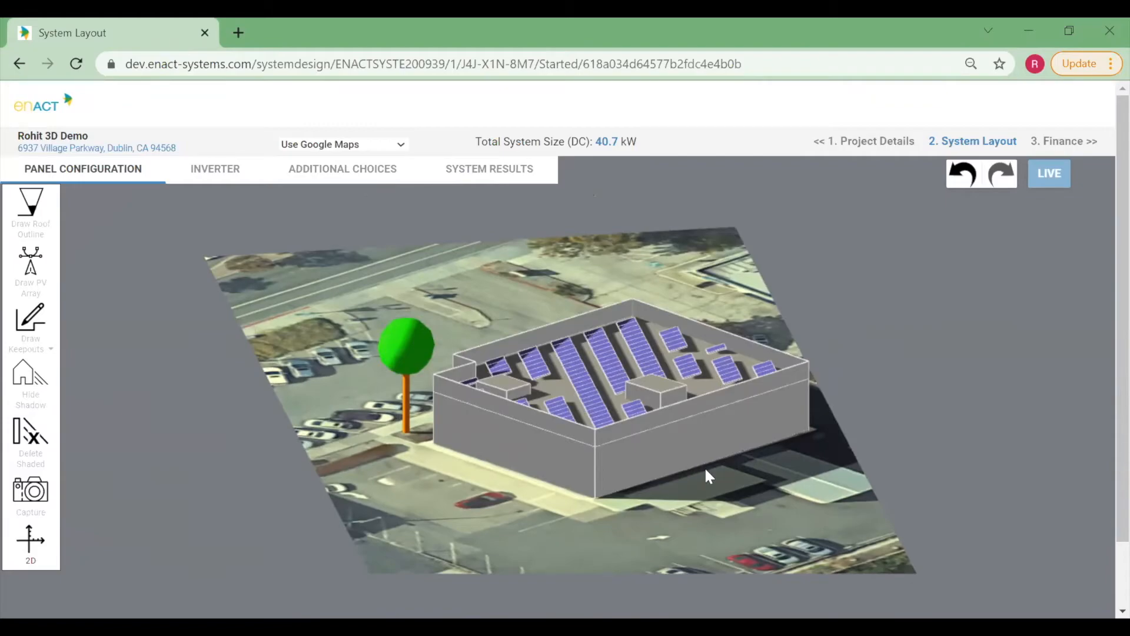
drag(519, 486, 574, 500)
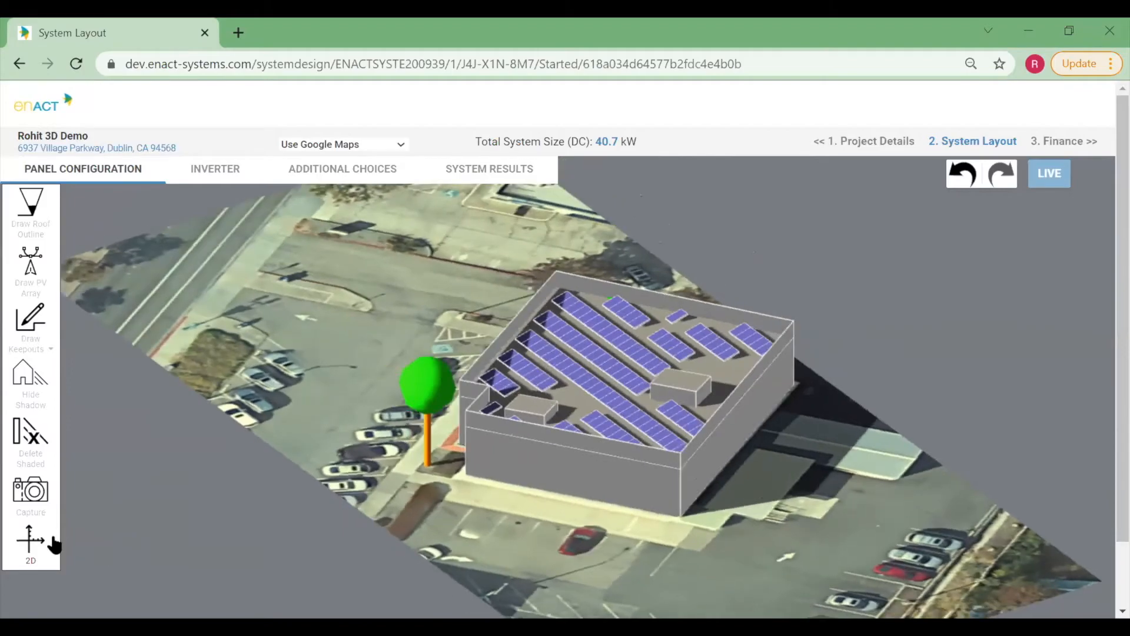
click(28, 551)
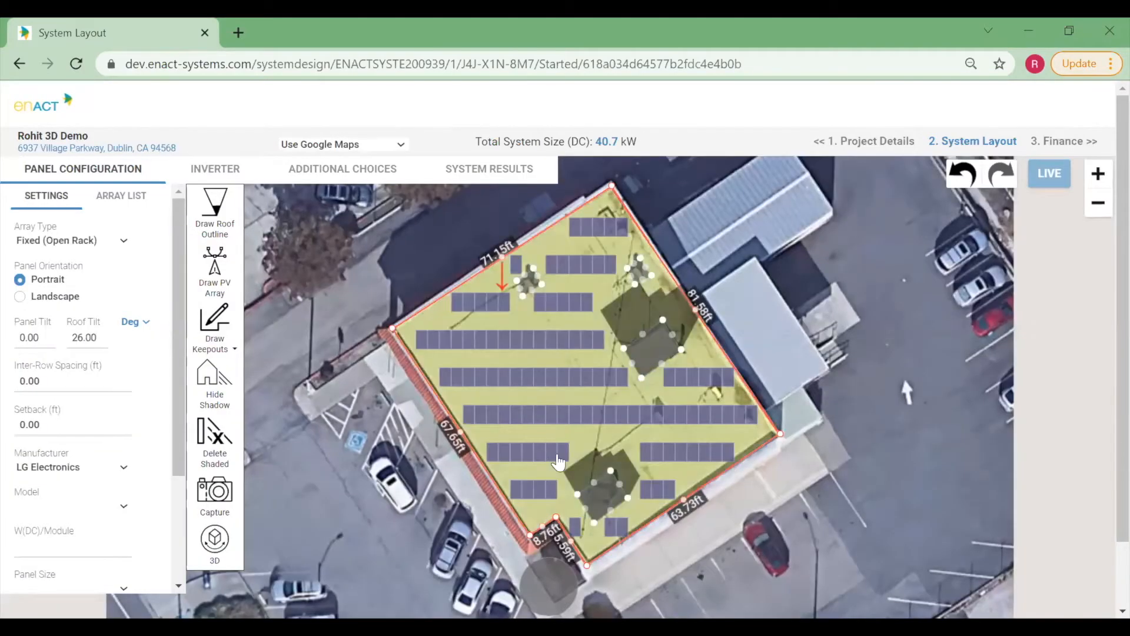
Open the panel array's properties and set its panel tilt to 0°.
click(546, 324)
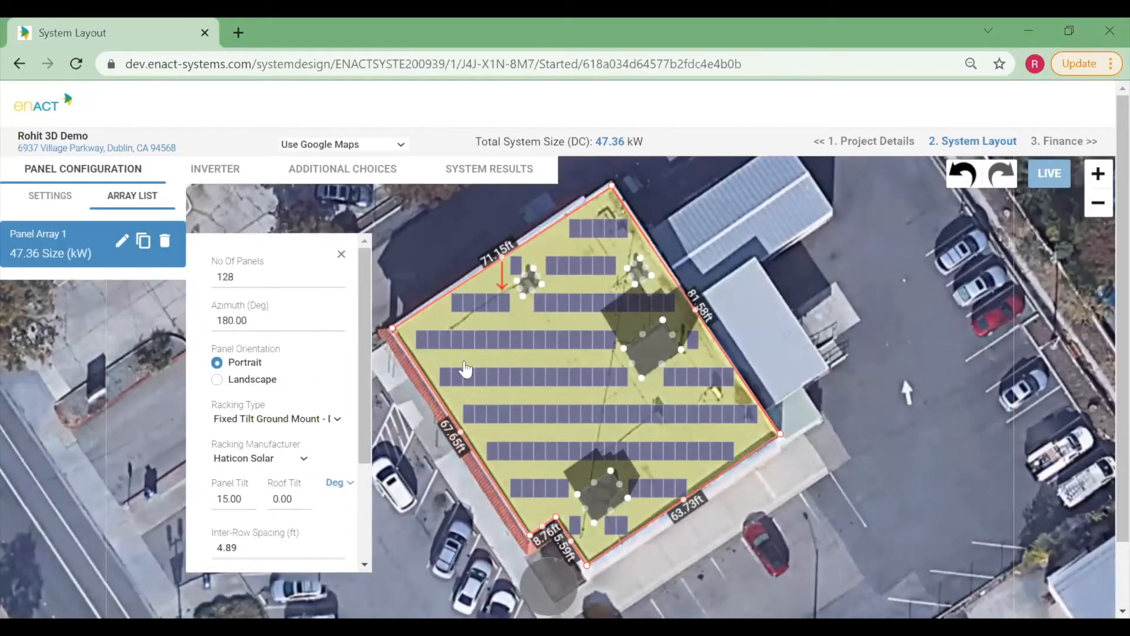
click(230, 499)
text(0)
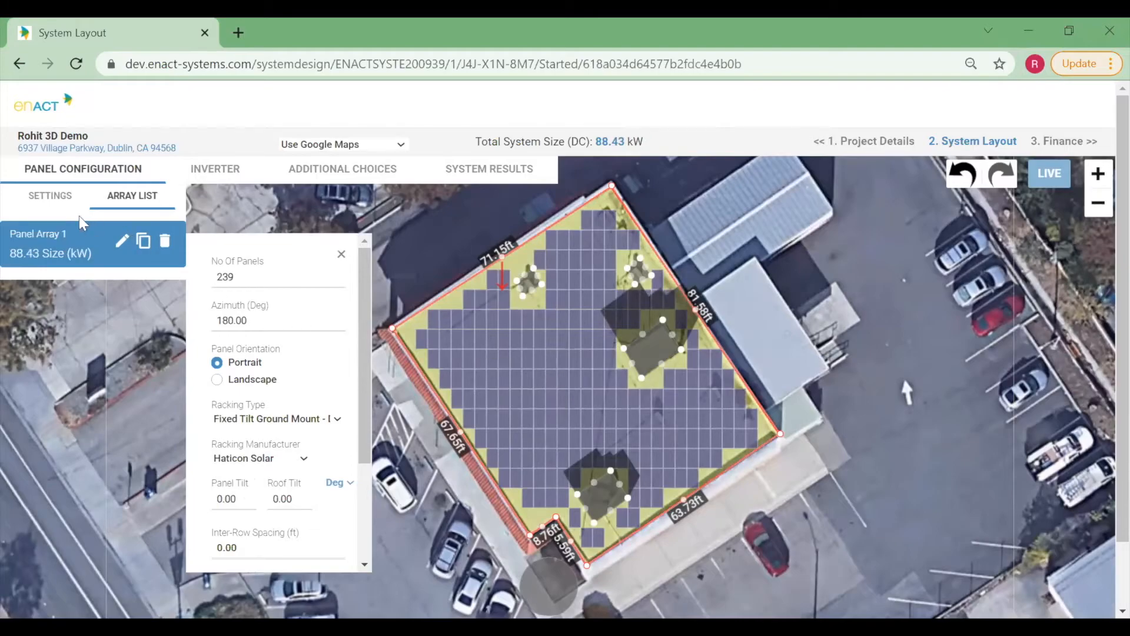
Draw a freeform walkway keepout strip diagonally across the roof from the northwest edge to the southern edge.
click(64, 206)
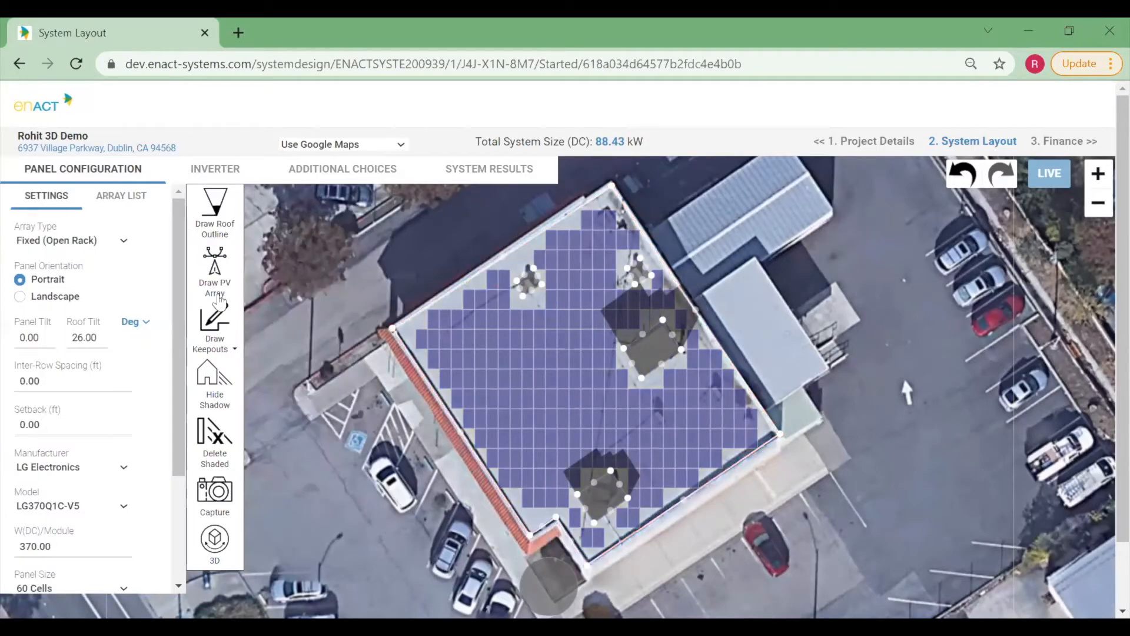
click(217, 335)
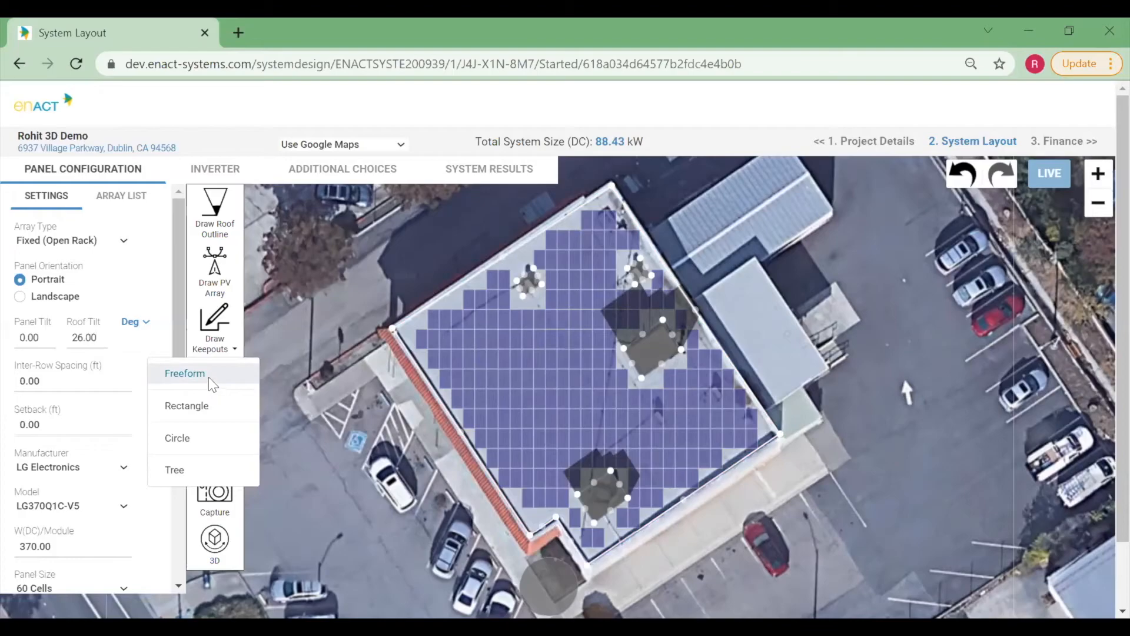
click(183, 370)
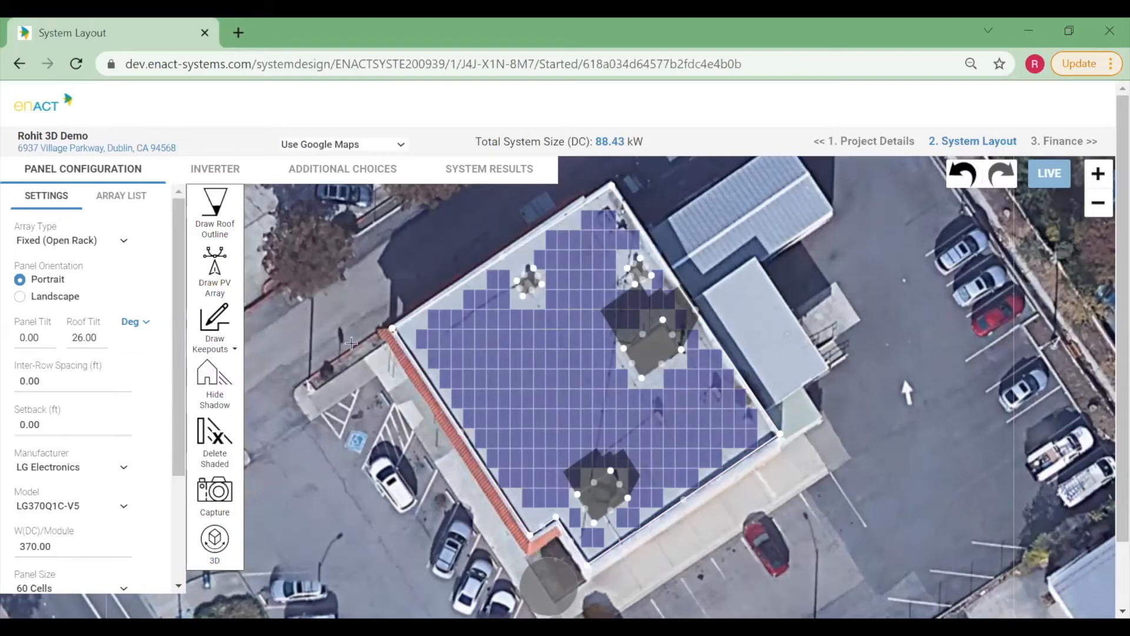
click(433, 300)
click(465, 282)
click(622, 537)
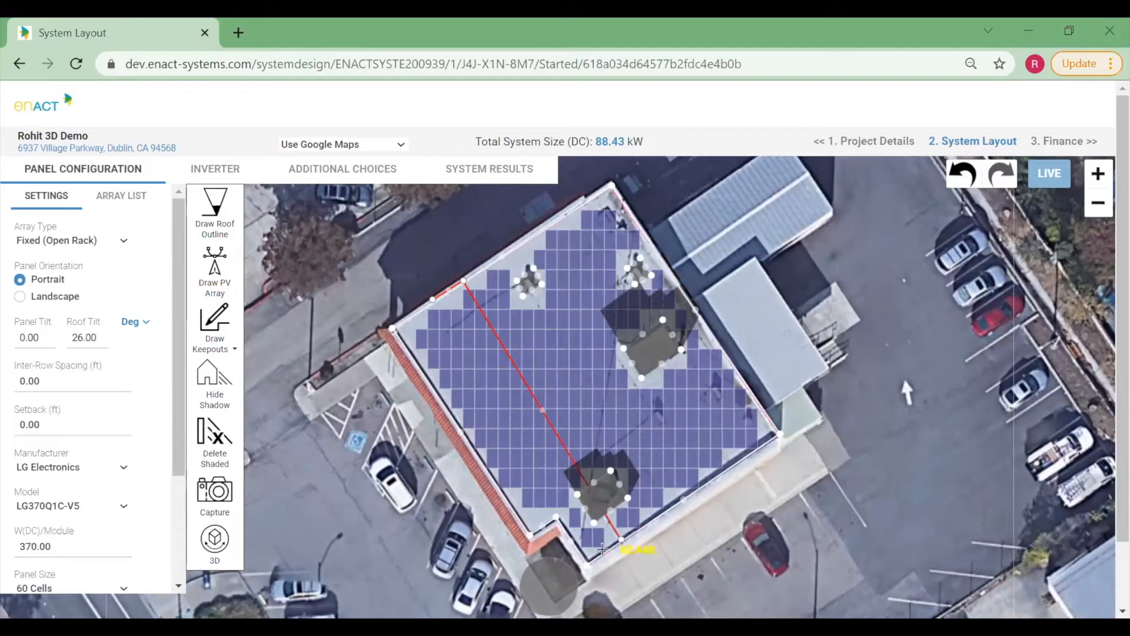
click(594, 556)
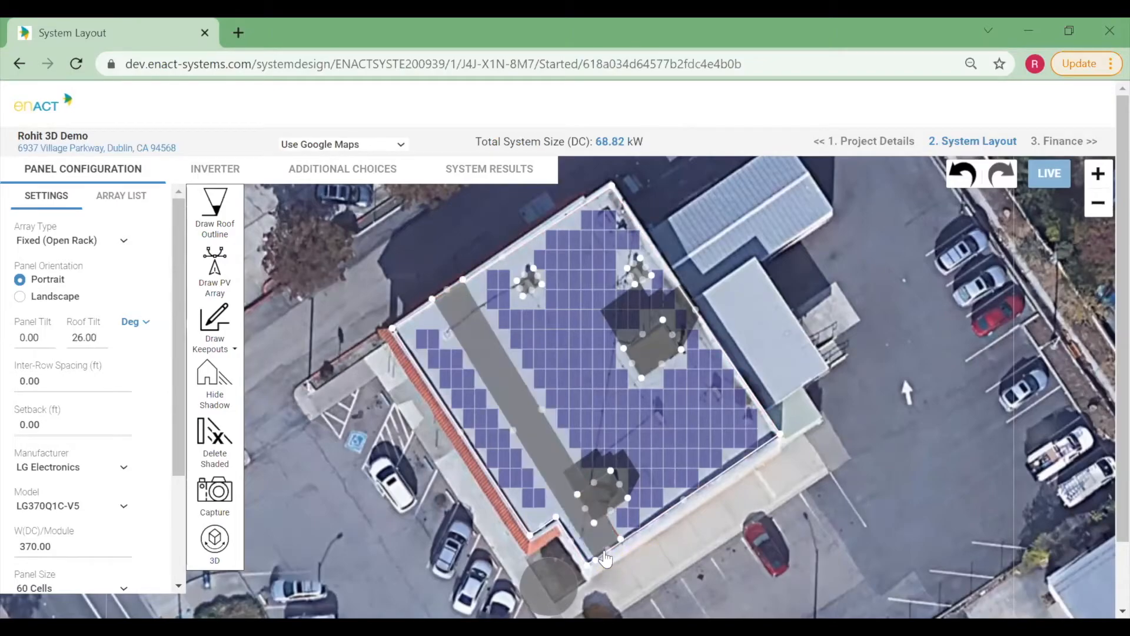
Duplicate the walkway keepout and move the copy to run parallel across the middle of the roof.
click(542, 446)
click(631, 404)
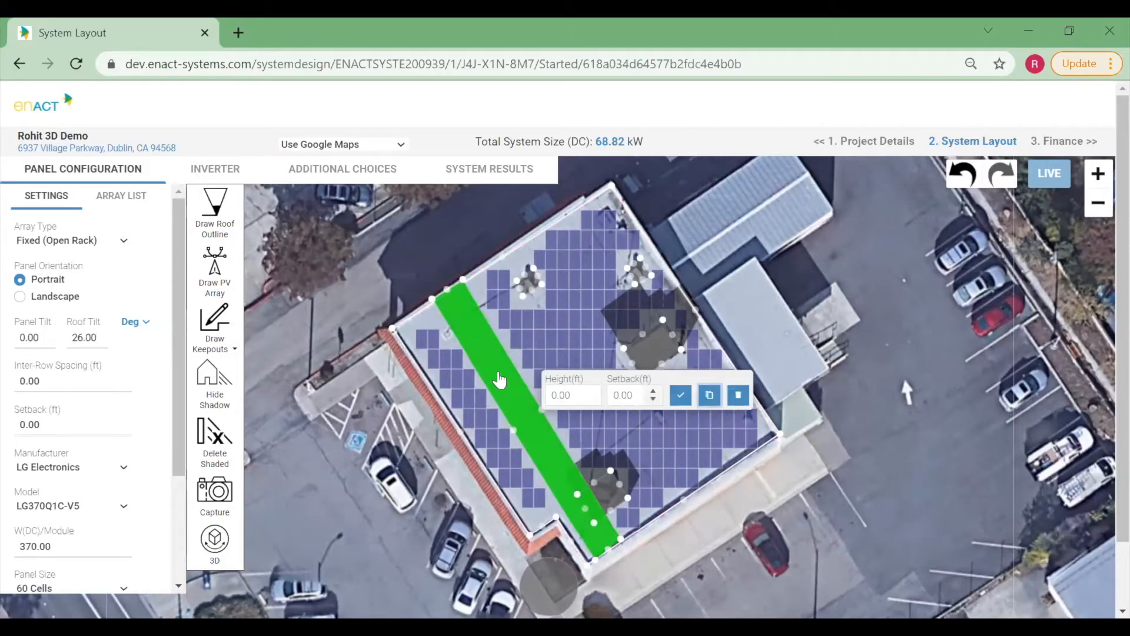
click(524, 360)
drag(524, 360, 579, 333)
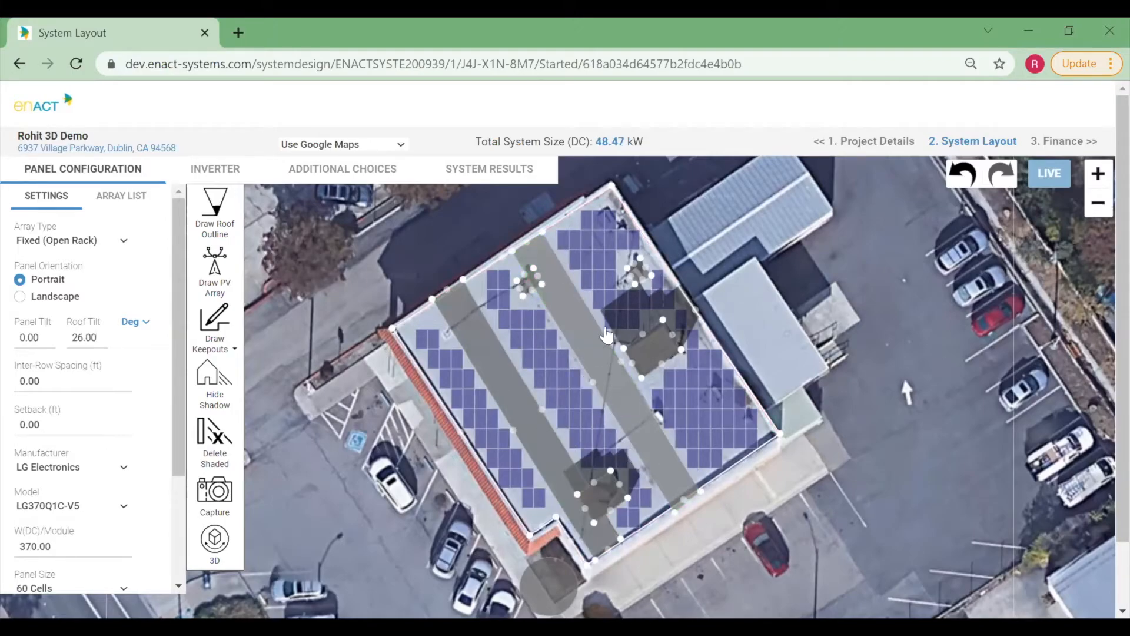
View the array with its walkway keepouts in 3D.
click(219, 550)
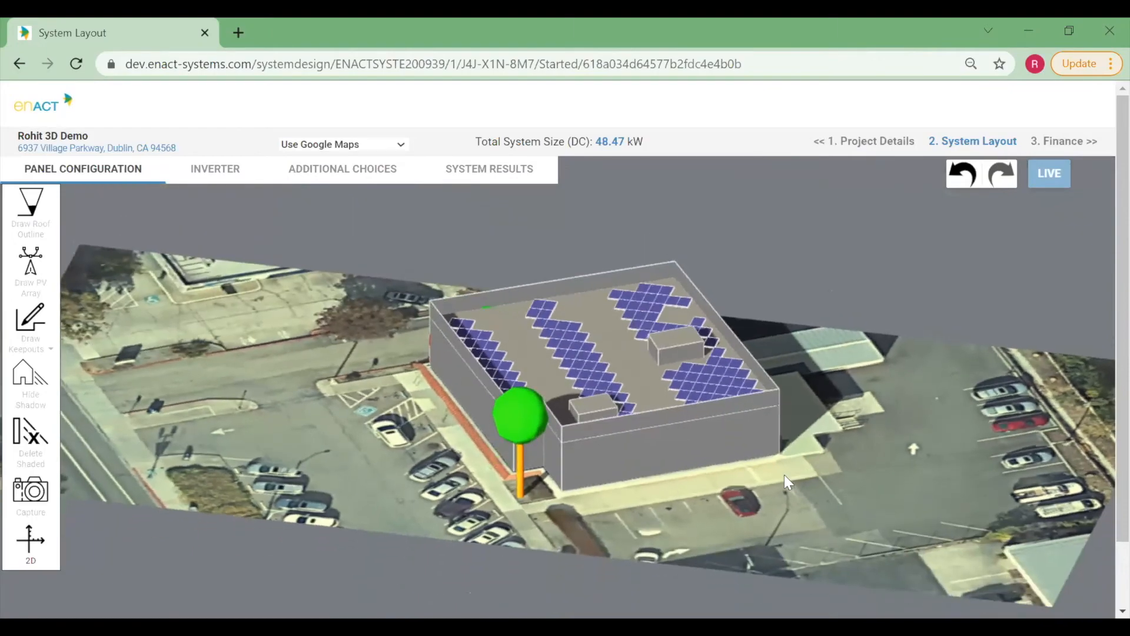
drag(768, 477, 502, 382)
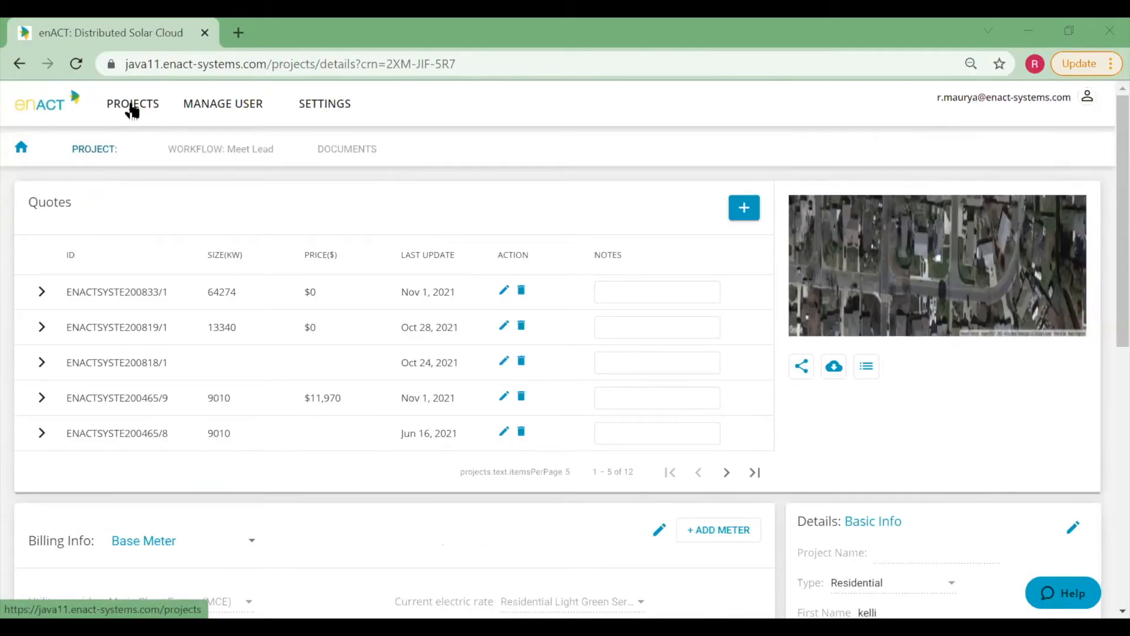
Open the projects list and start creating a new project.
click(131, 110)
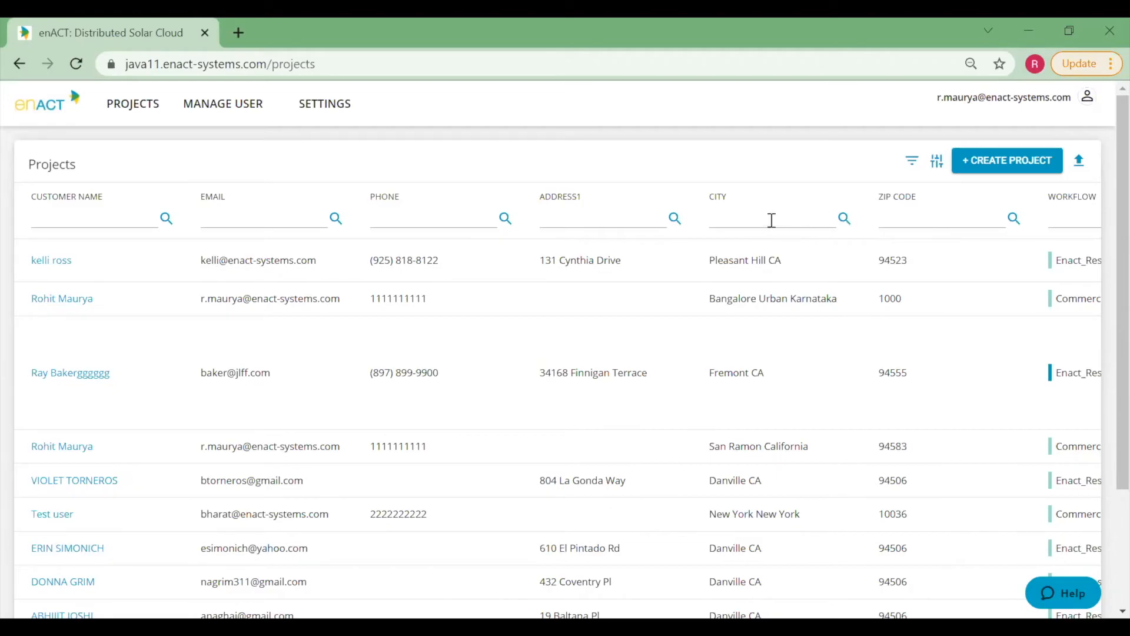
click(998, 170)
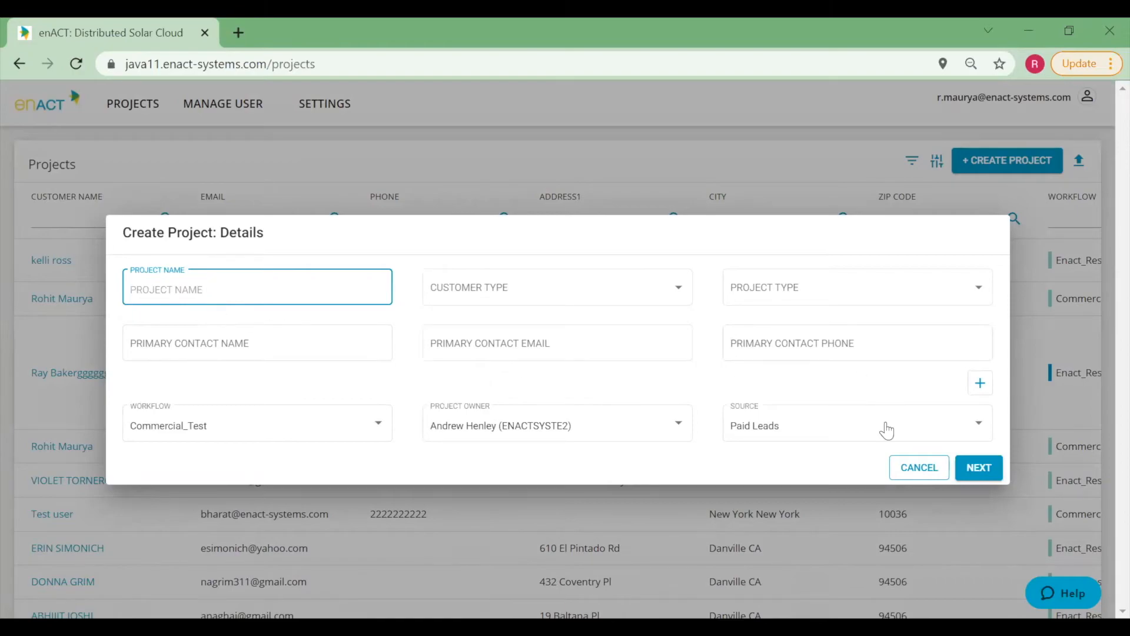
click(974, 469)
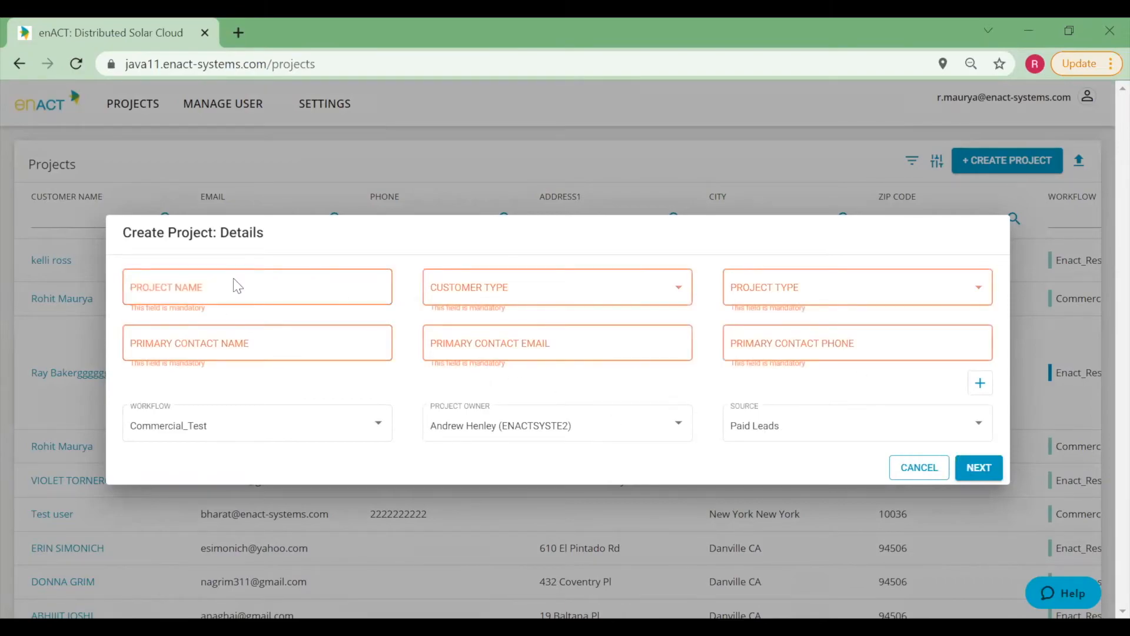
Name the project ABC Company and set customer type Residential and project type Solar-1.
click(166, 291)
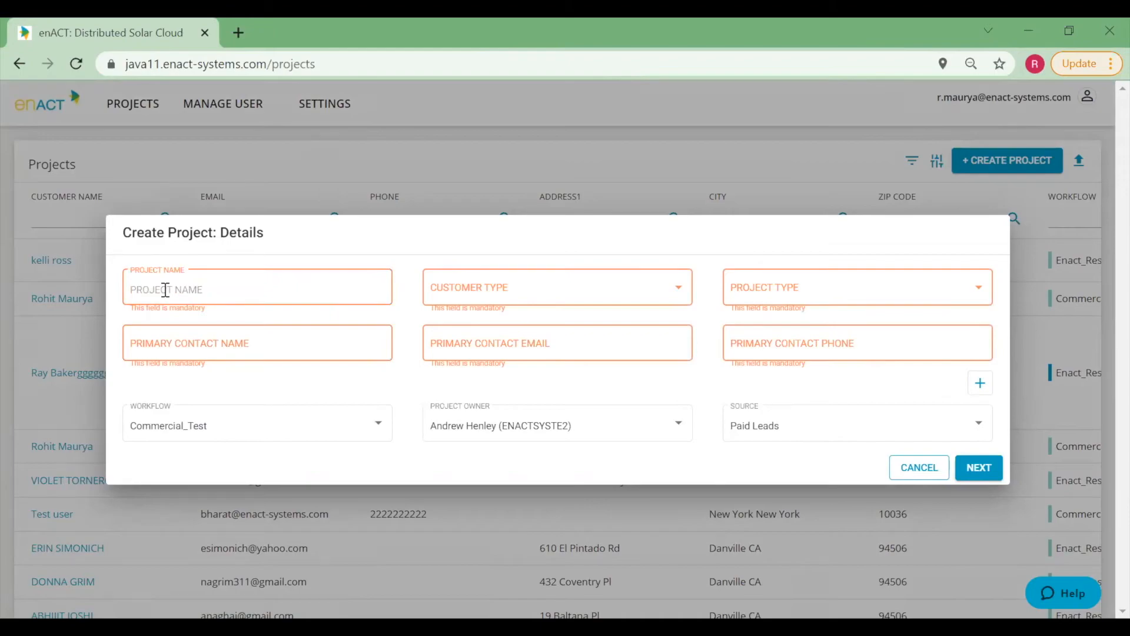
text(ABC Company)
key(Tab)
key(Down)
key(Tab)
key(Down)
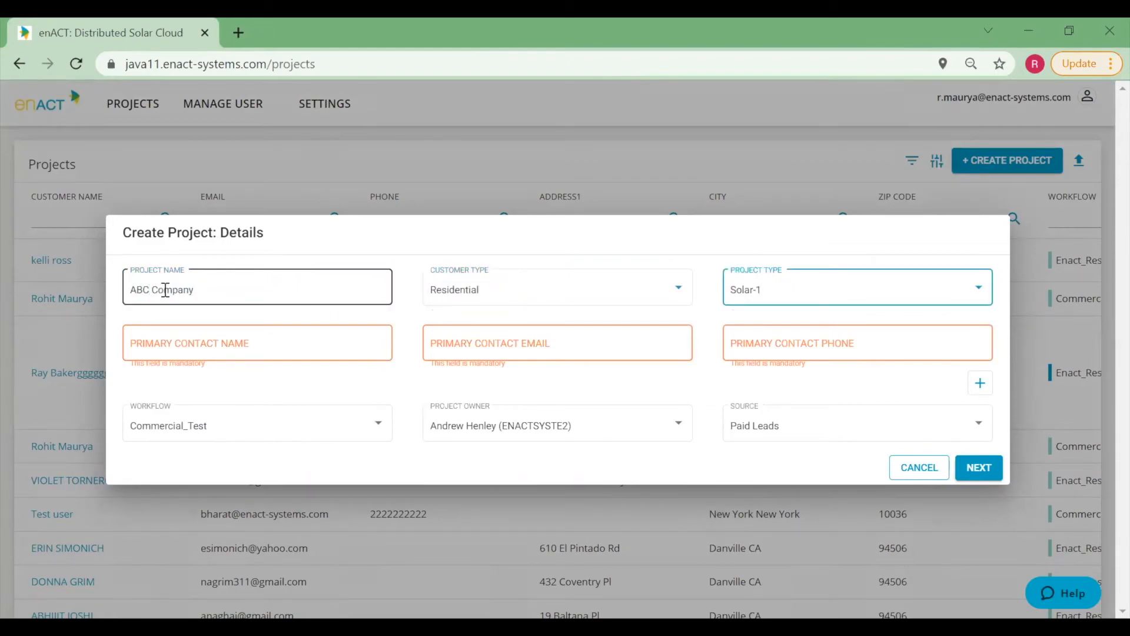
Fill in the primary contact's name, e-mail address and phone number for the new project.
click(173, 343)
key(Tab)
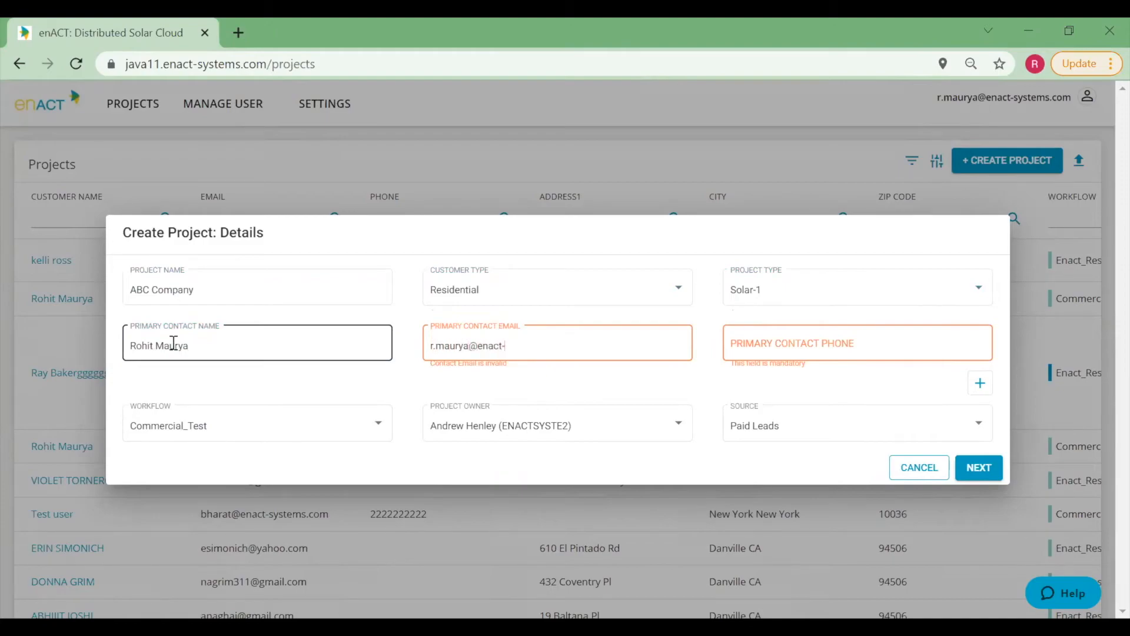
key(Tab)
text(111) 111-1111)
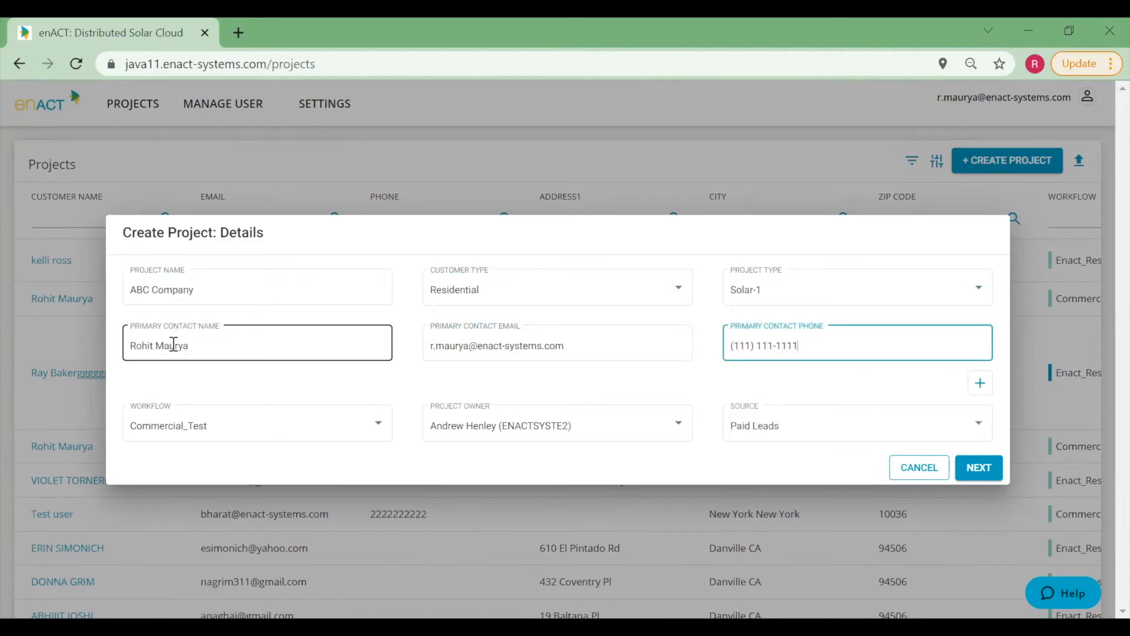
click(332, 391)
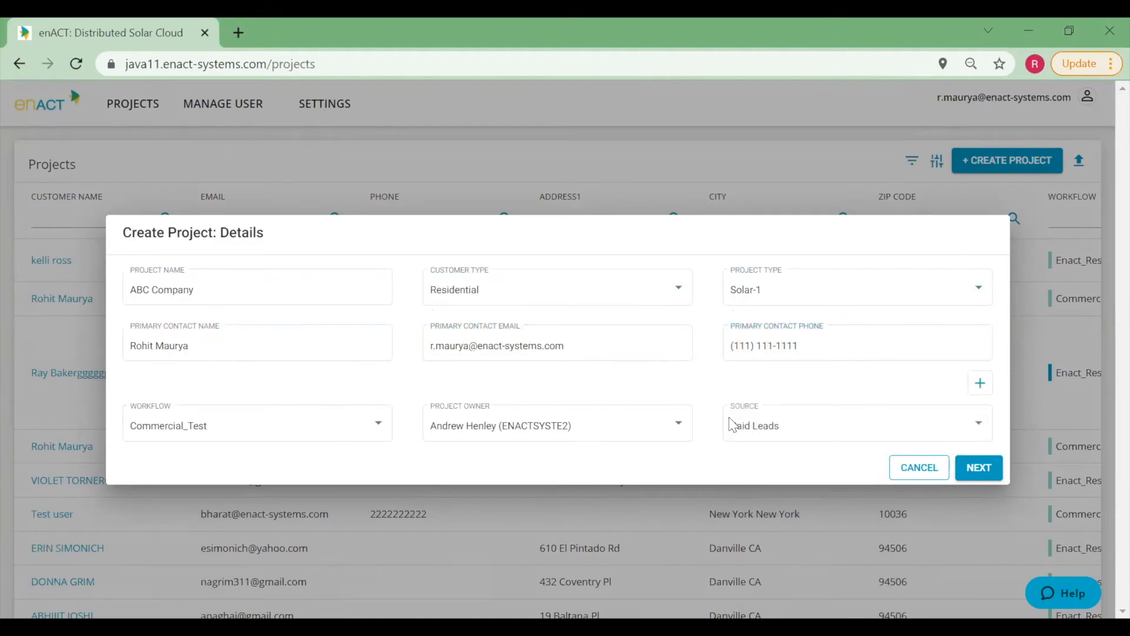
Set the site location to Whitefield, Bengaluru, Karnataka, India and finish creating the project.
click(978, 475)
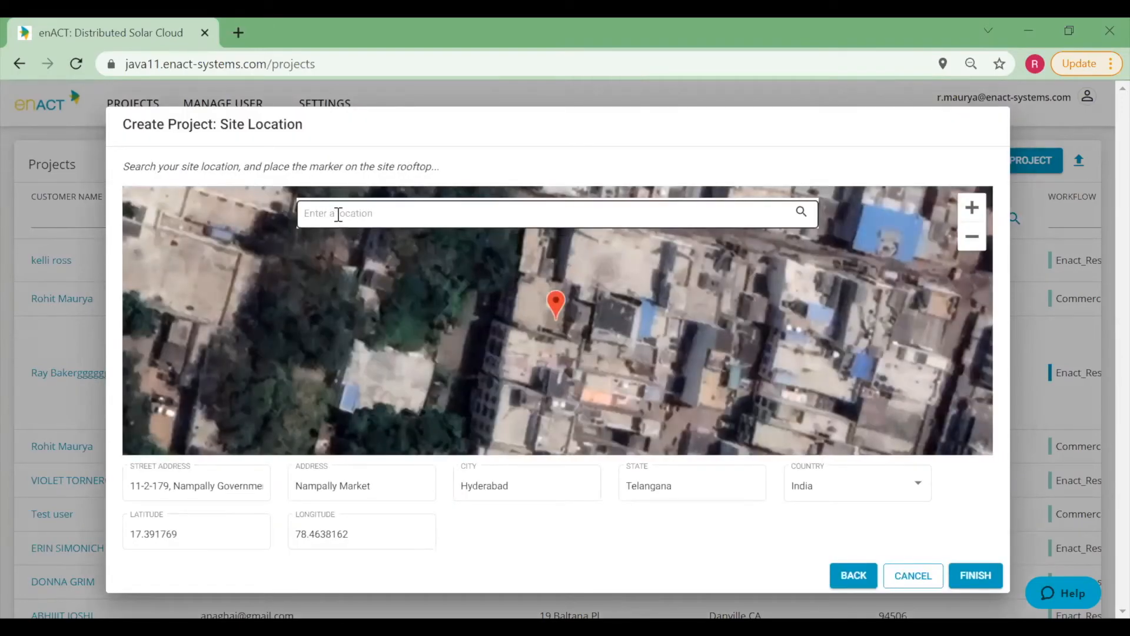
click(338, 213)
text(whitefield)
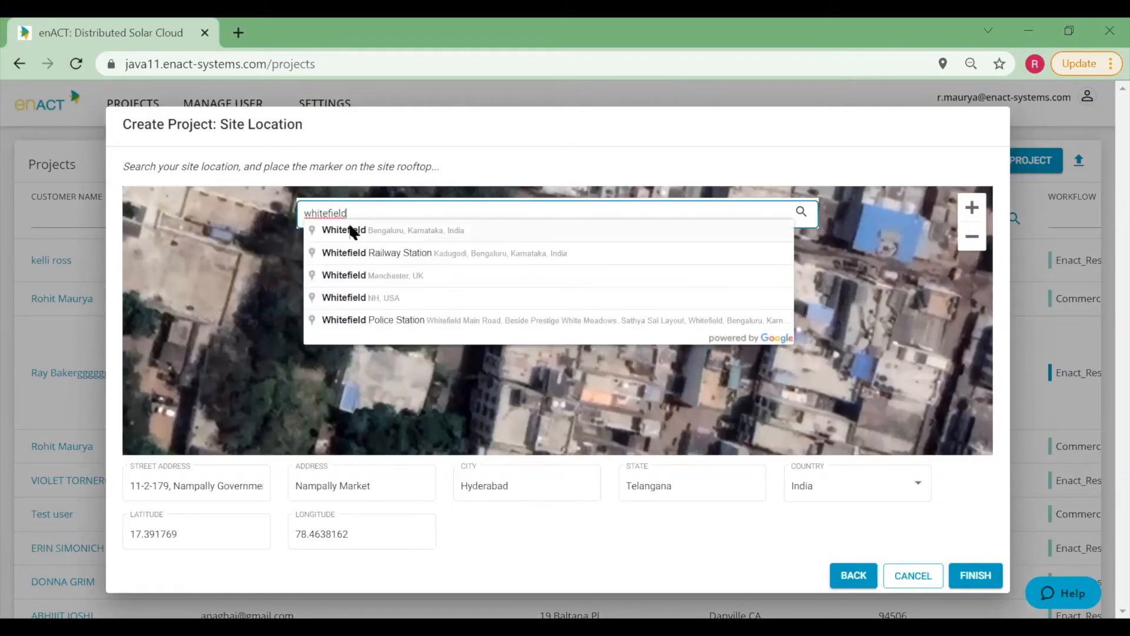
click(348, 228)
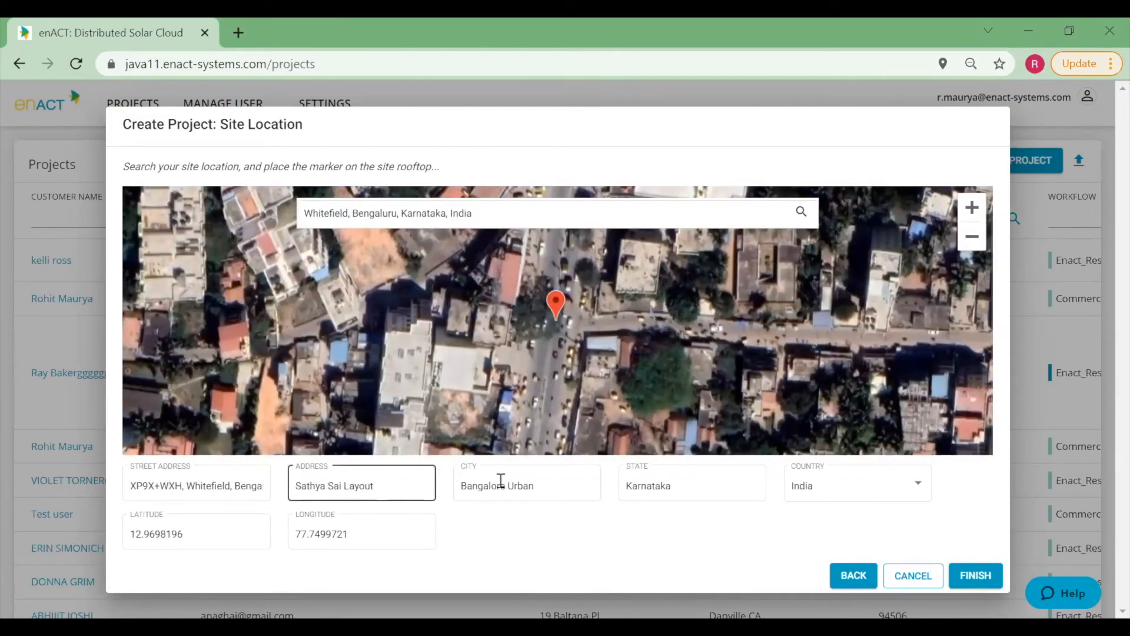
click(349, 214)
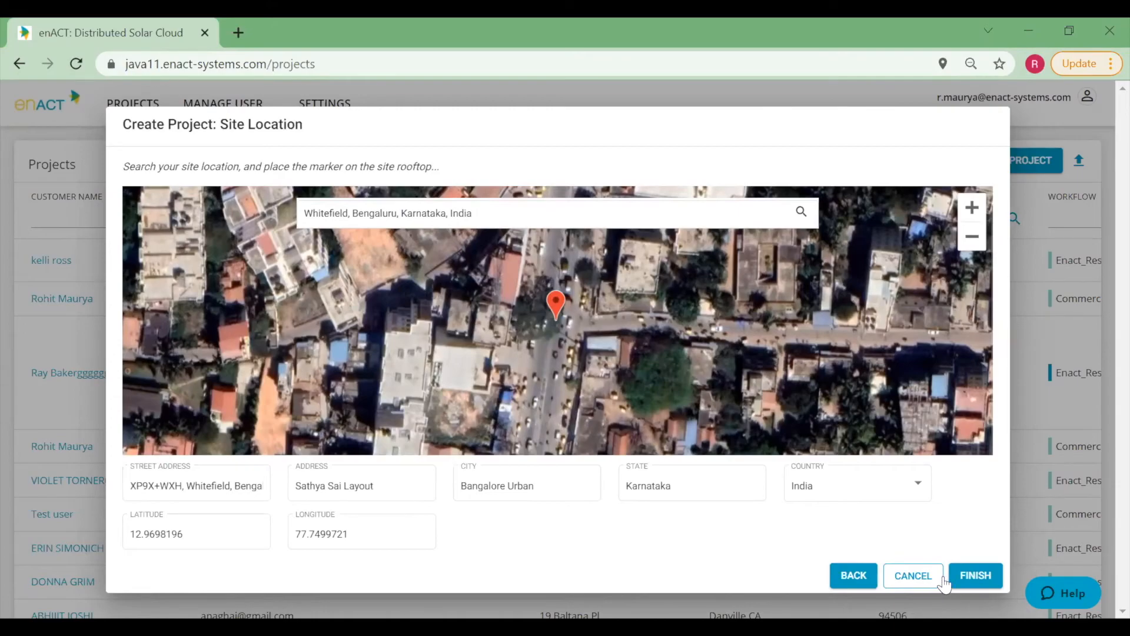
click(73, 277)
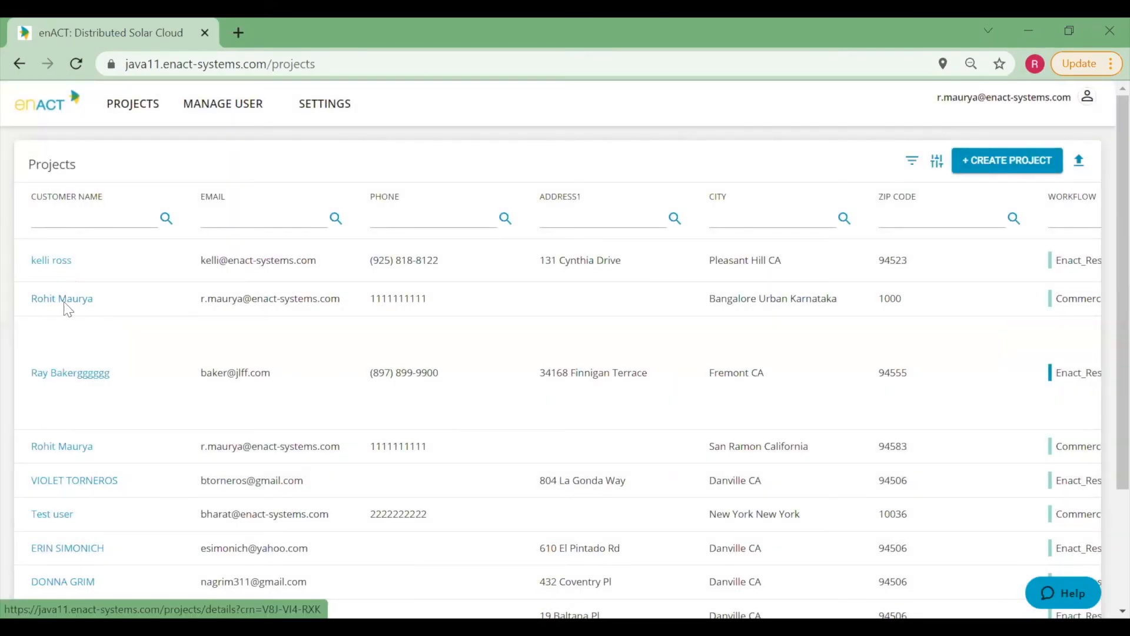
Open the new project and set the base meter's utility provider to BESCOM and electric rate to Domestic LT-2(a)(i).
click(64, 303)
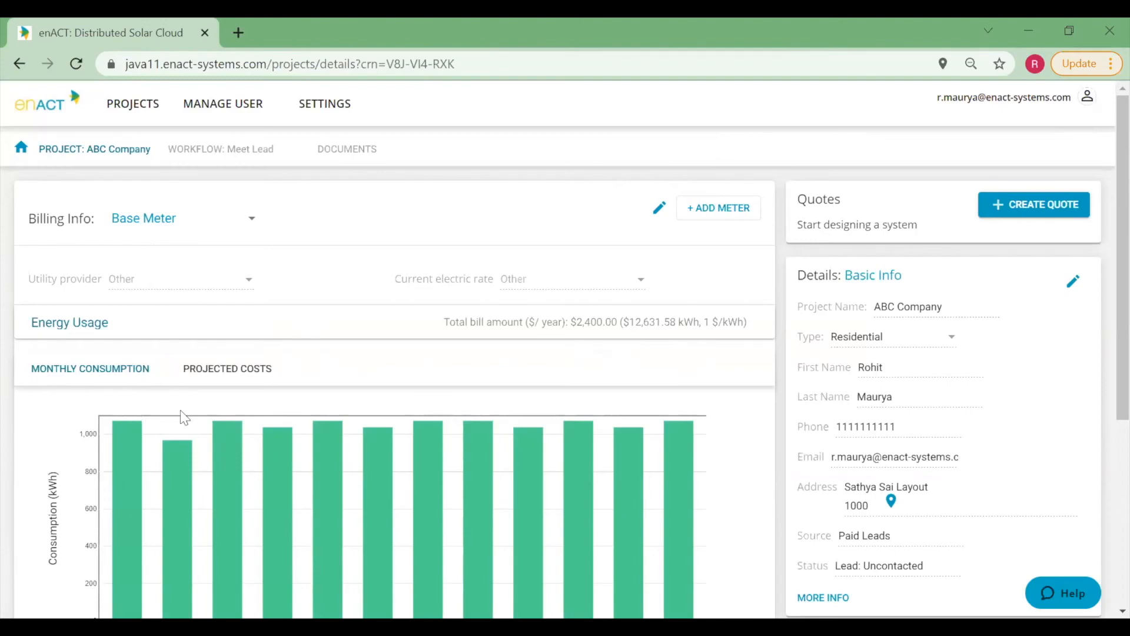
click(660, 207)
click(199, 282)
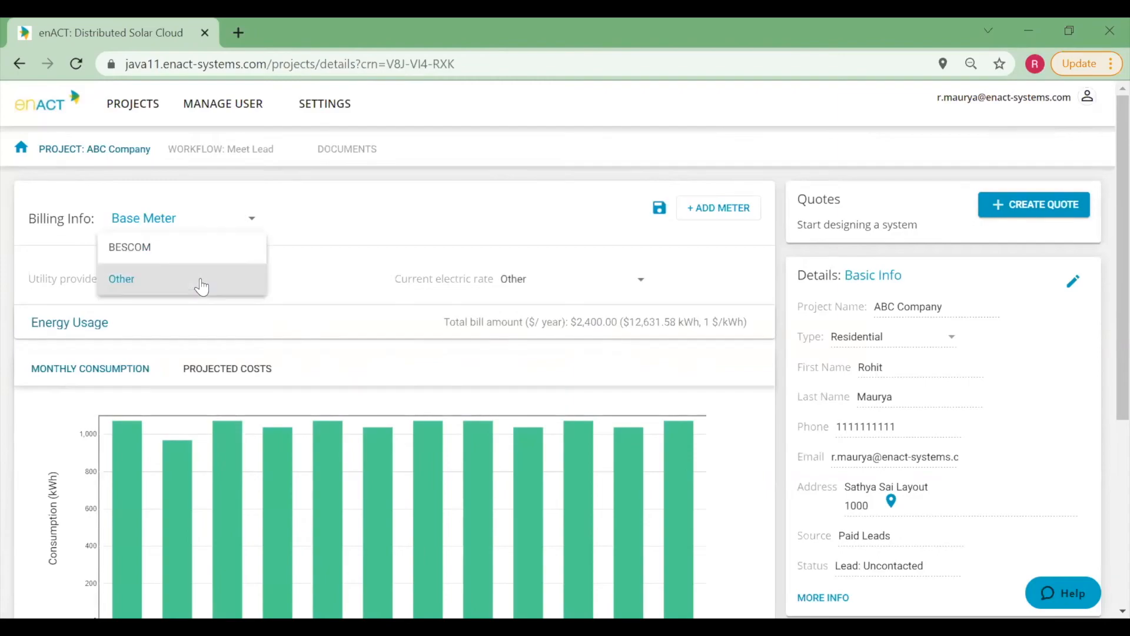
click(189, 252)
click(568, 281)
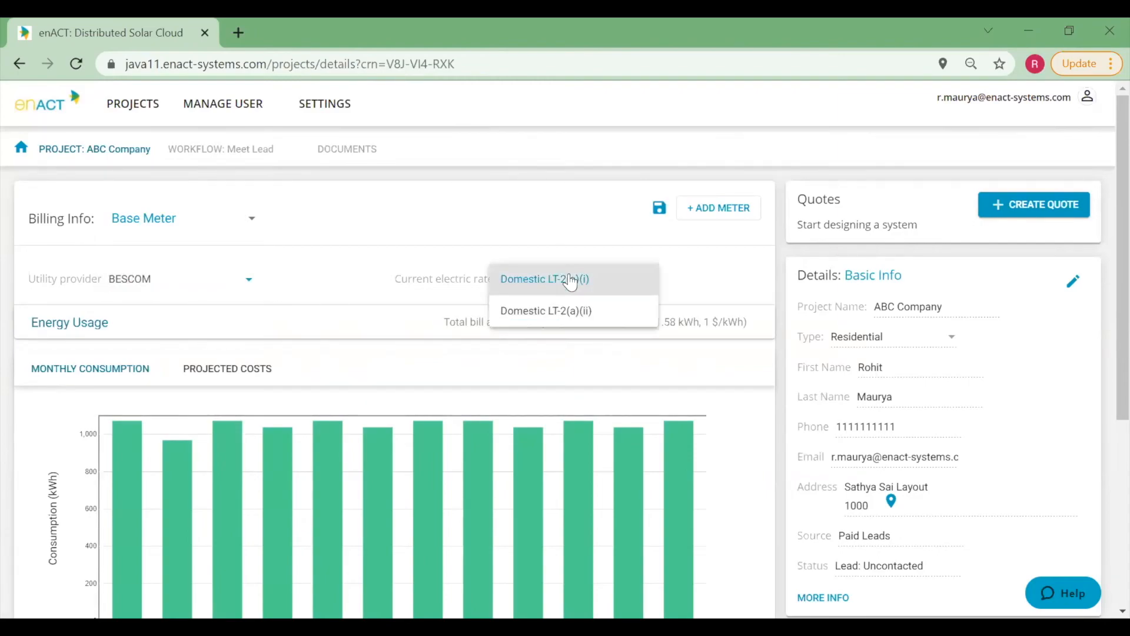
click(365, 290)
click(659, 208)
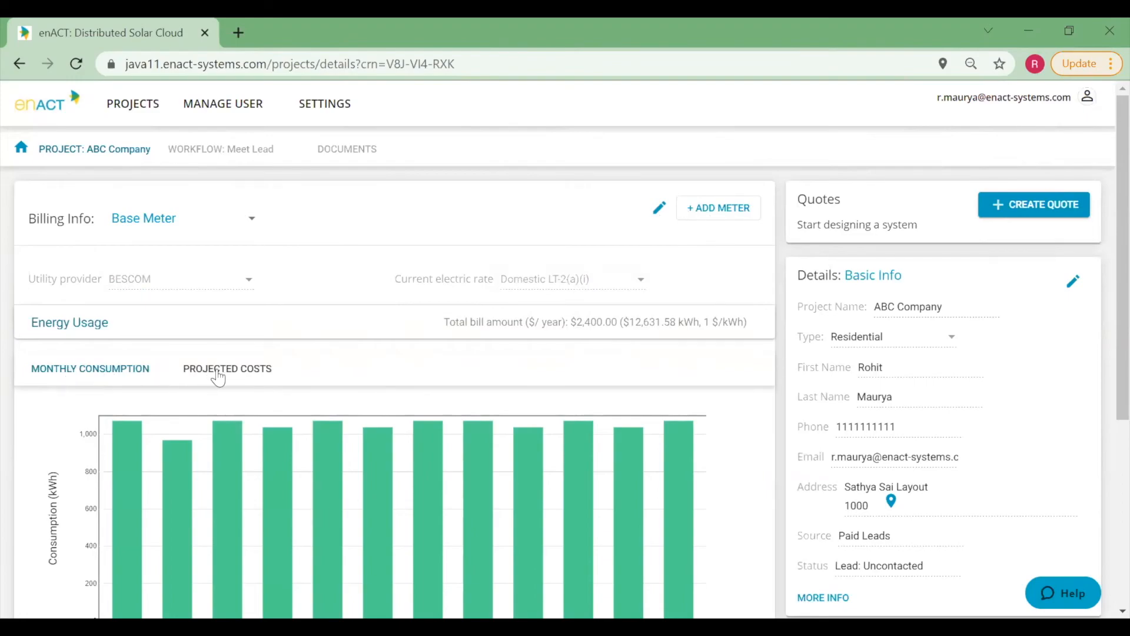
Compare the projected costs chart with the monthly consumption chart for the project.
scroll(218, 377, down, 1)
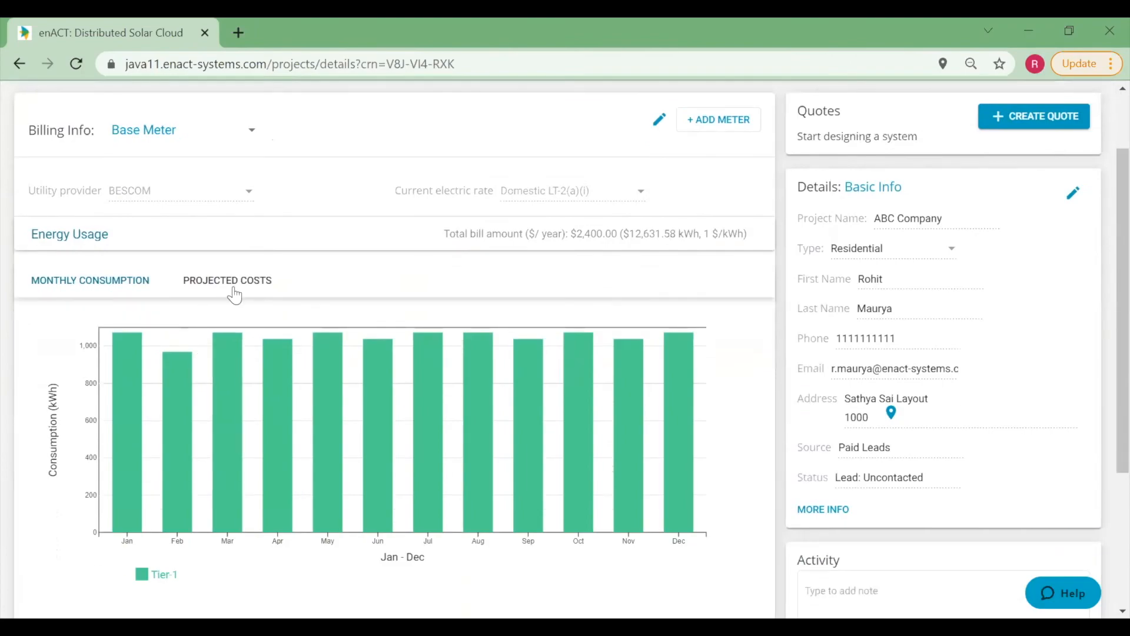
click(234, 293)
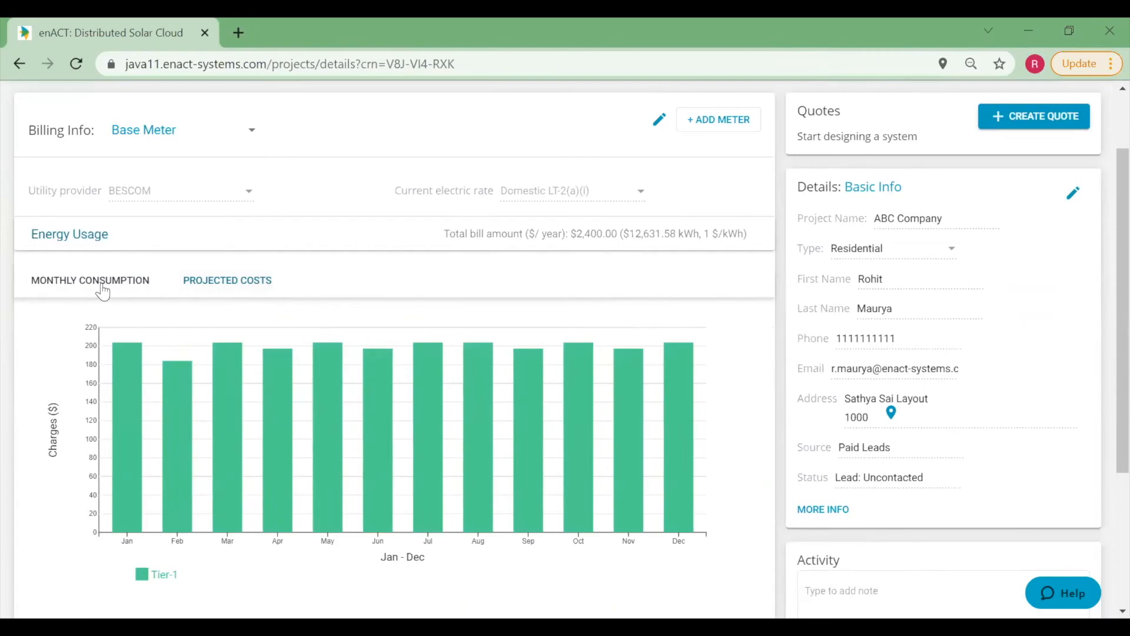
click(103, 288)
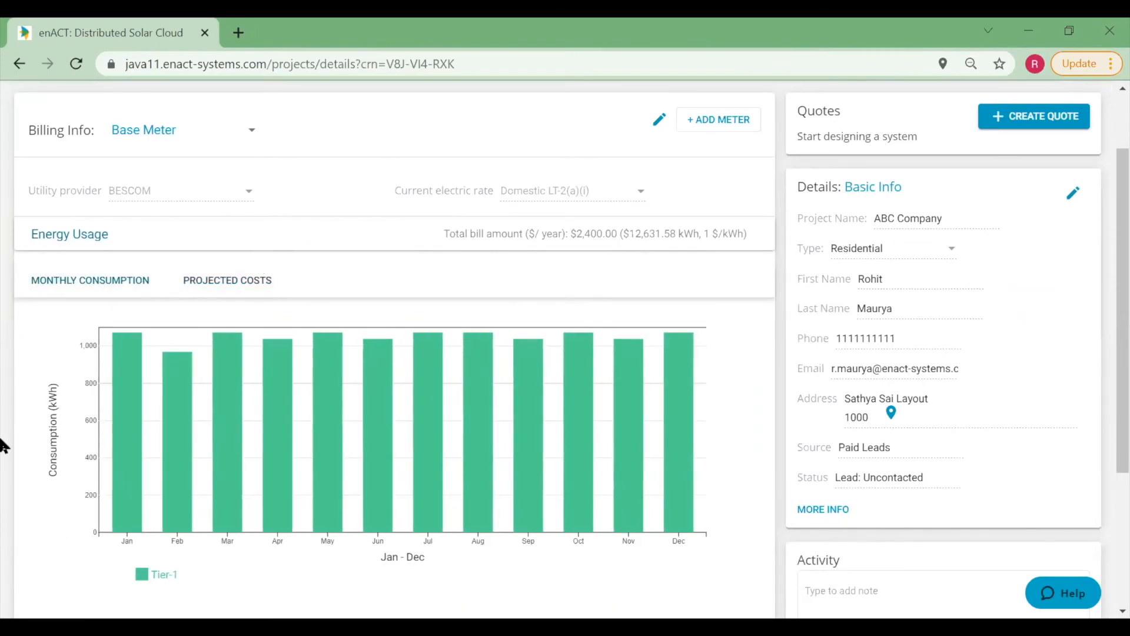
scroll(341, 457, up, 3)
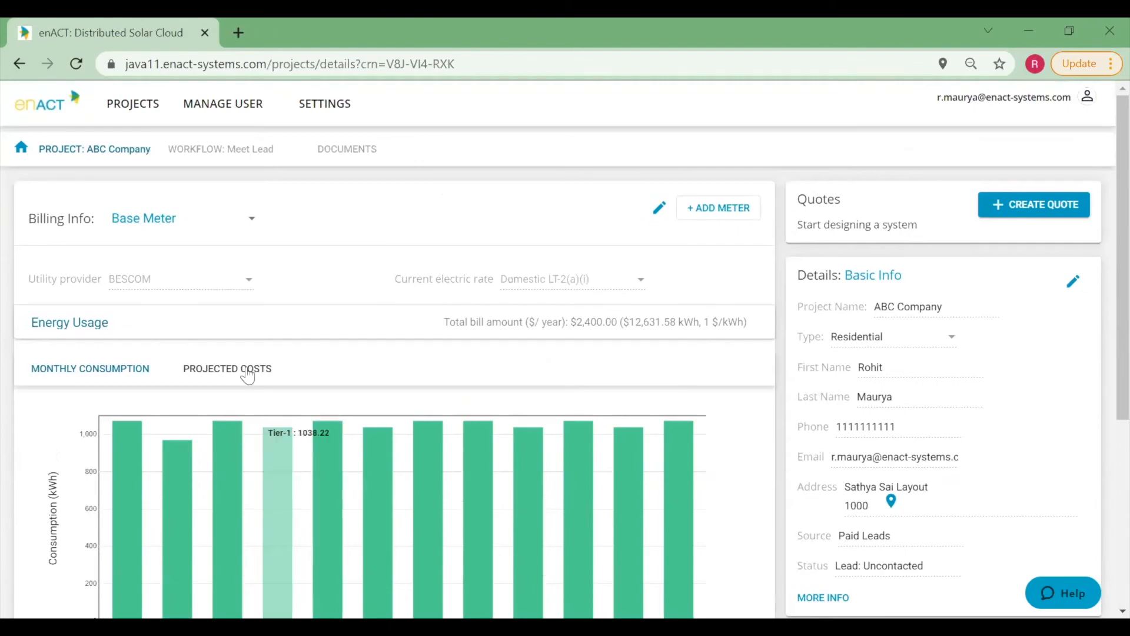
Return to the projects list, open an existing project and expand its first quote's details.
click(126, 109)
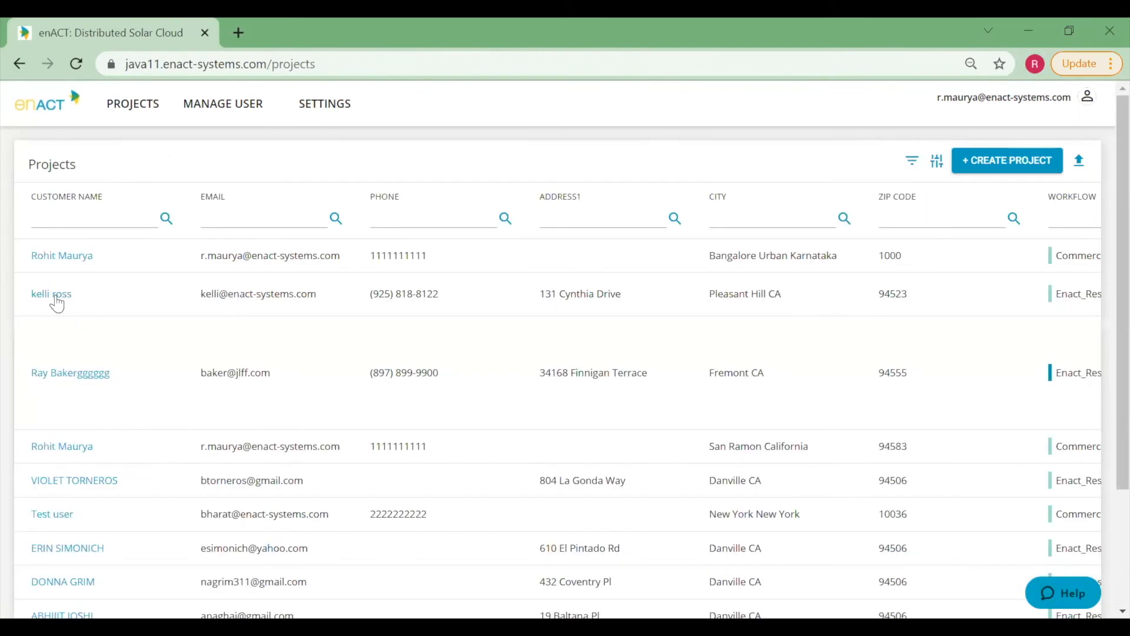
click(57, 301)
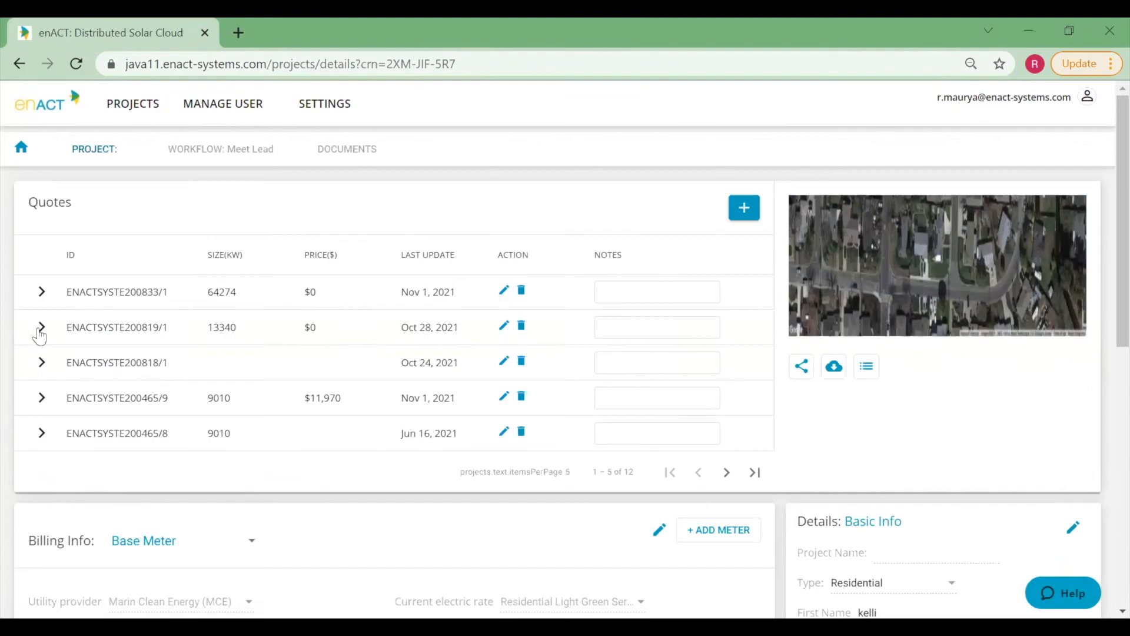
click(43, 294)
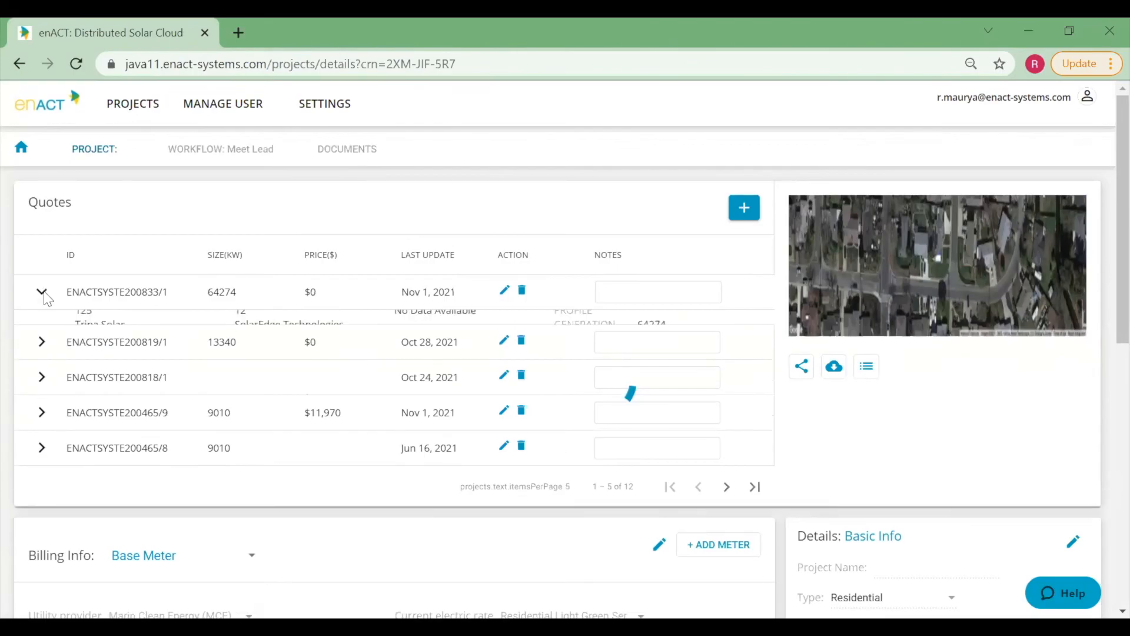